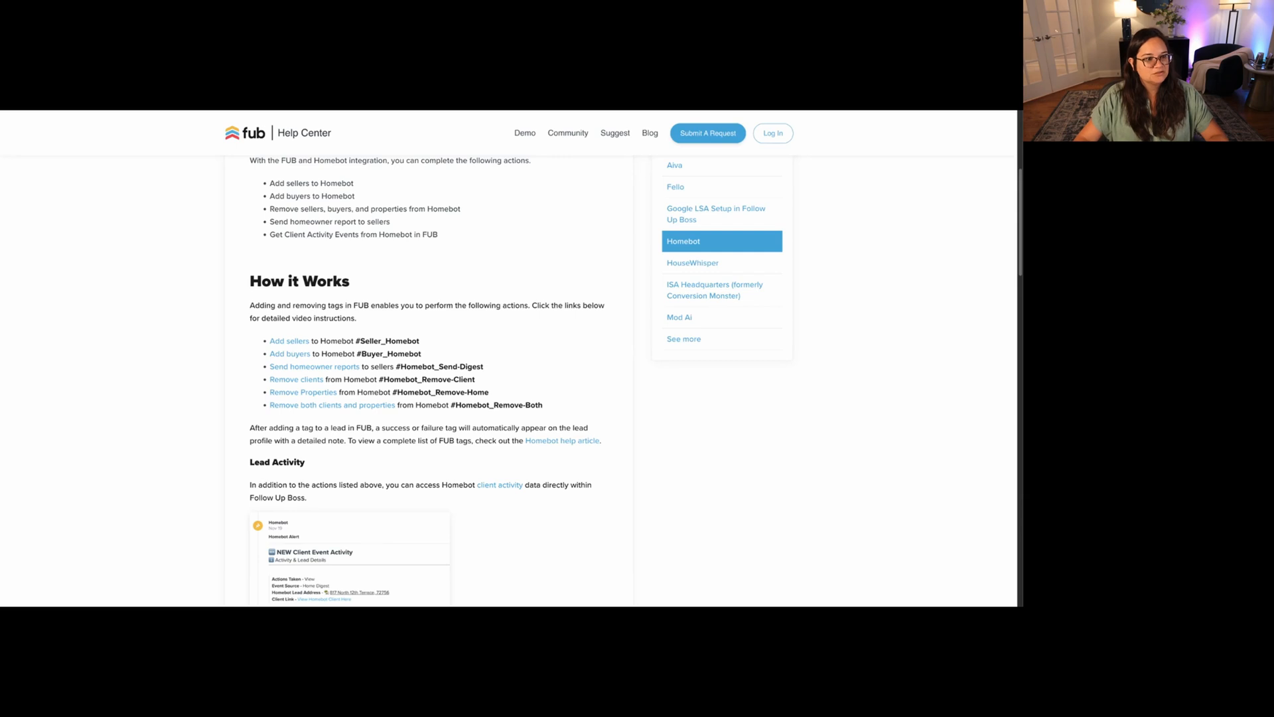
# Switch from the Homebot help article back to the Follow Up Boss People page.
pyautogui.click(422, 73)
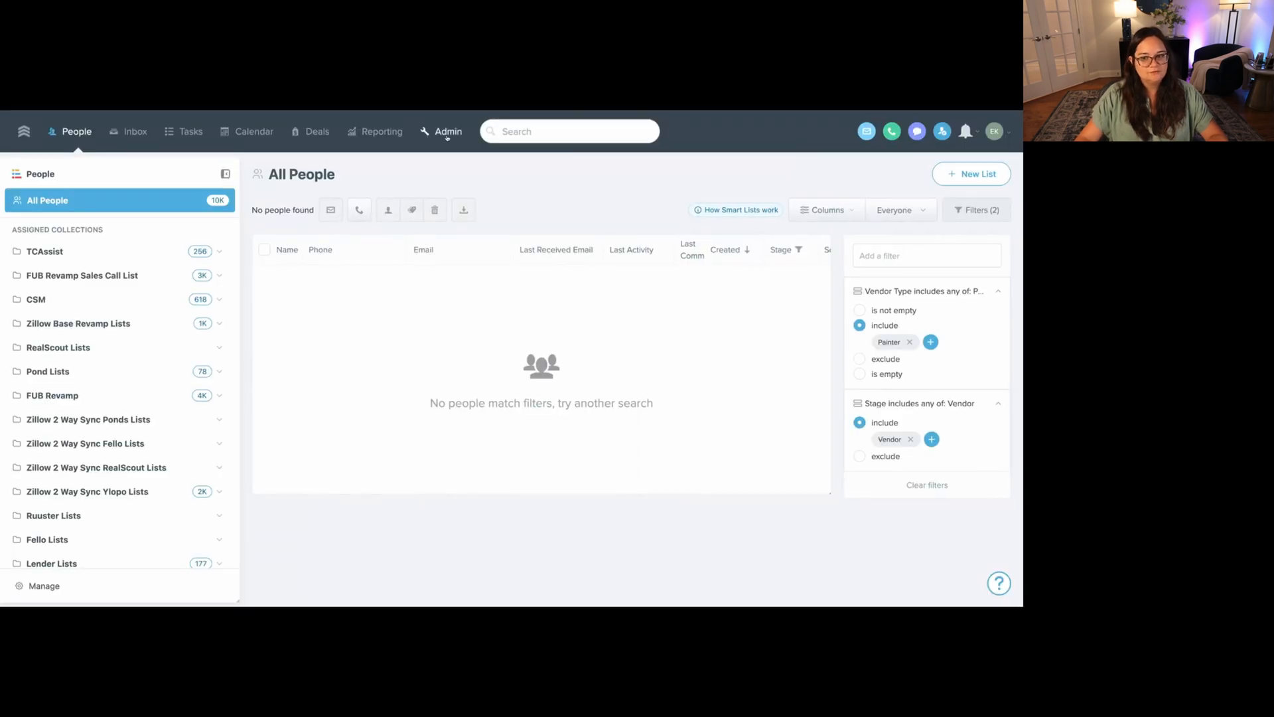
# Review the lead flow source names in Admin Lead Flow, then go to Action Plans.
pyautogui.click(447, 132)
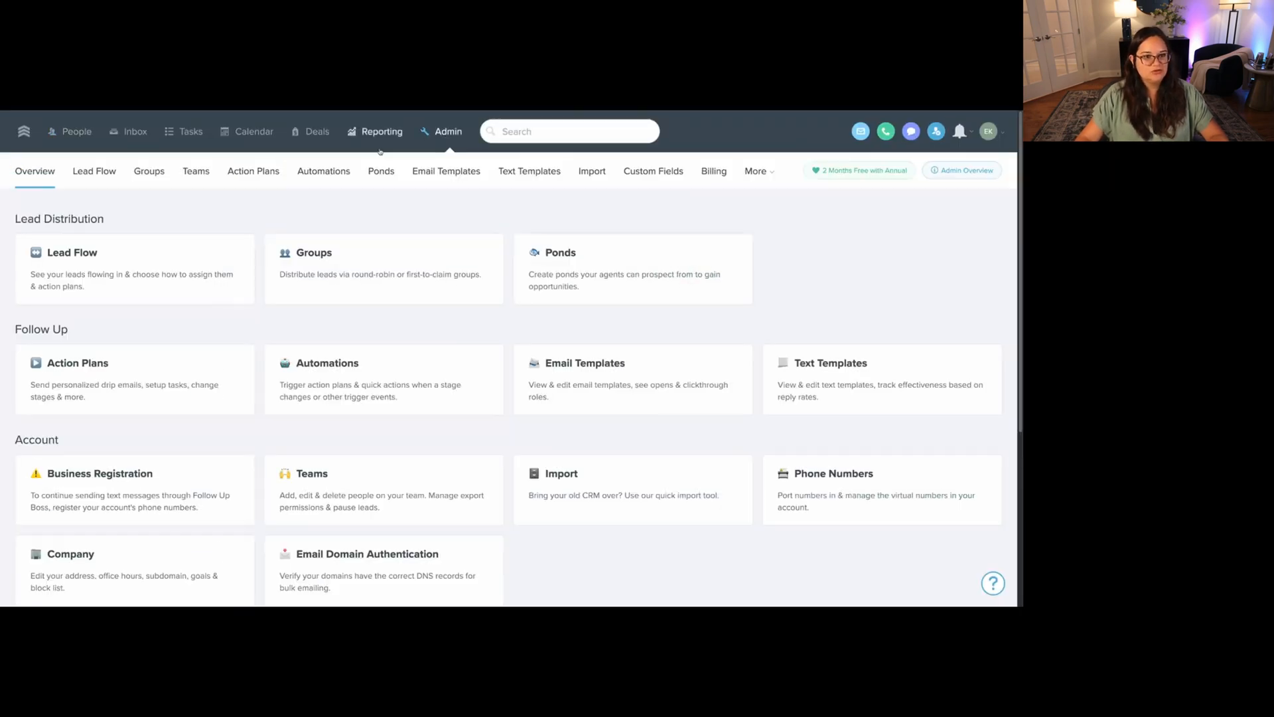
pyautogui.click(94, 171)
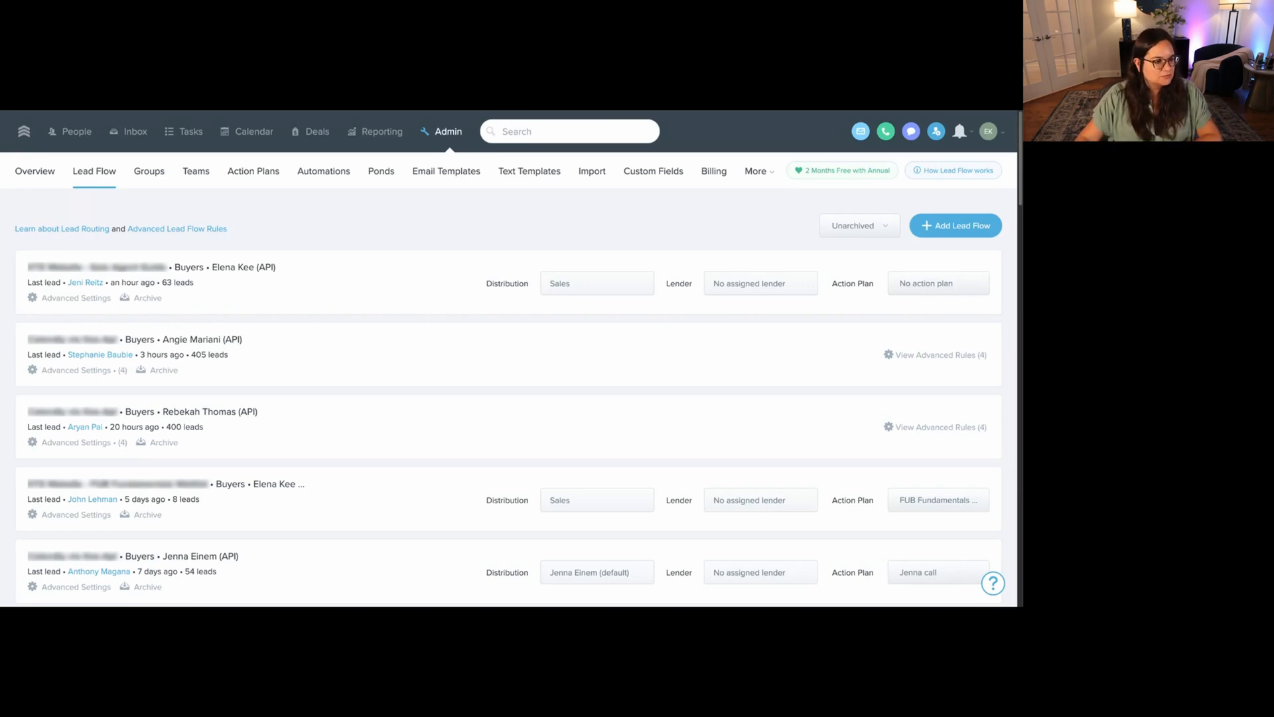
pyautogui.moveTo(28, 267); pyautogui.dragTo(167, 266)
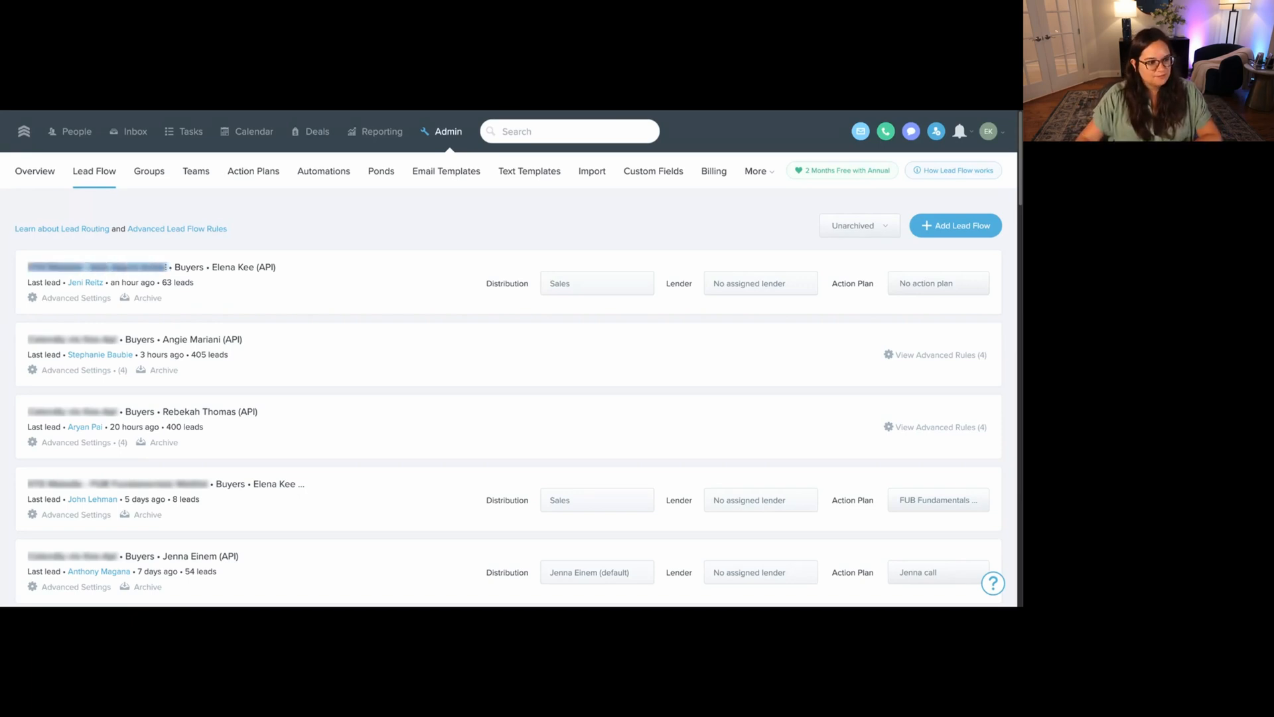
pyautogui.moveTo(28, 339); pyautogui.dragTo(125, 339)
pyautogui.scroll(-1, 73, 339)
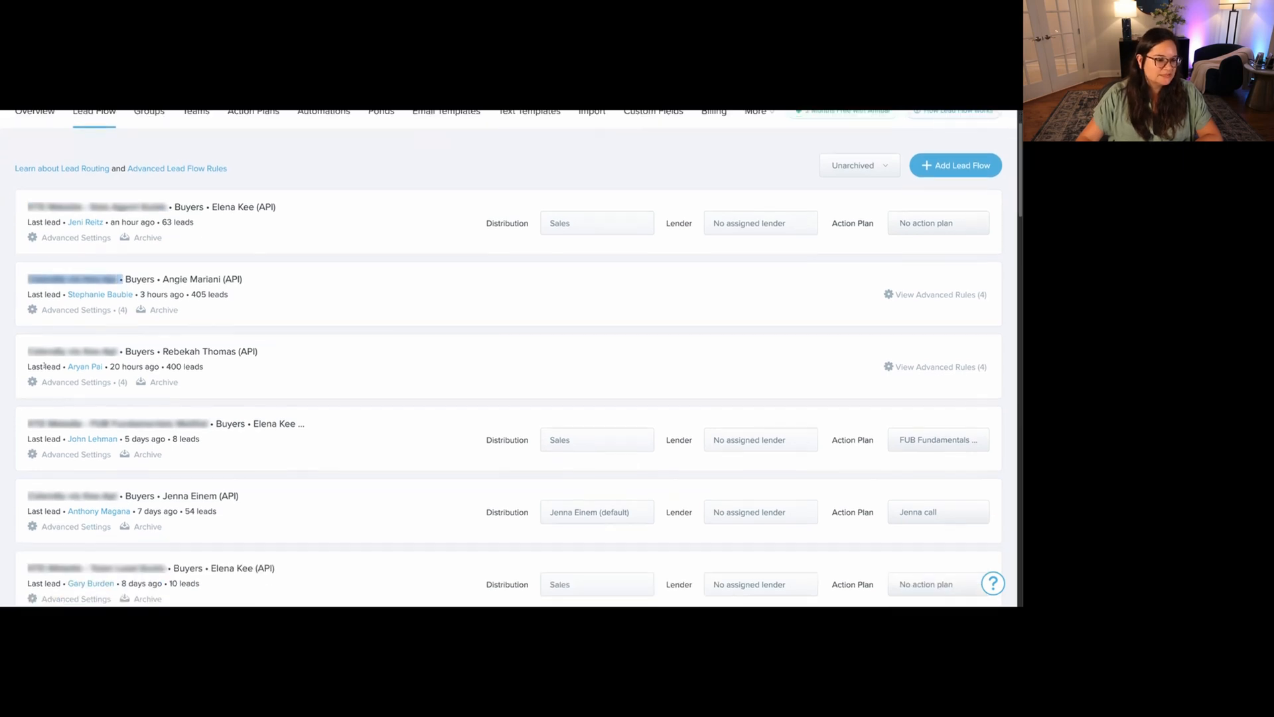
pyautogui.moveTo(28, 351); pyautogui.dragTo(120, 352)
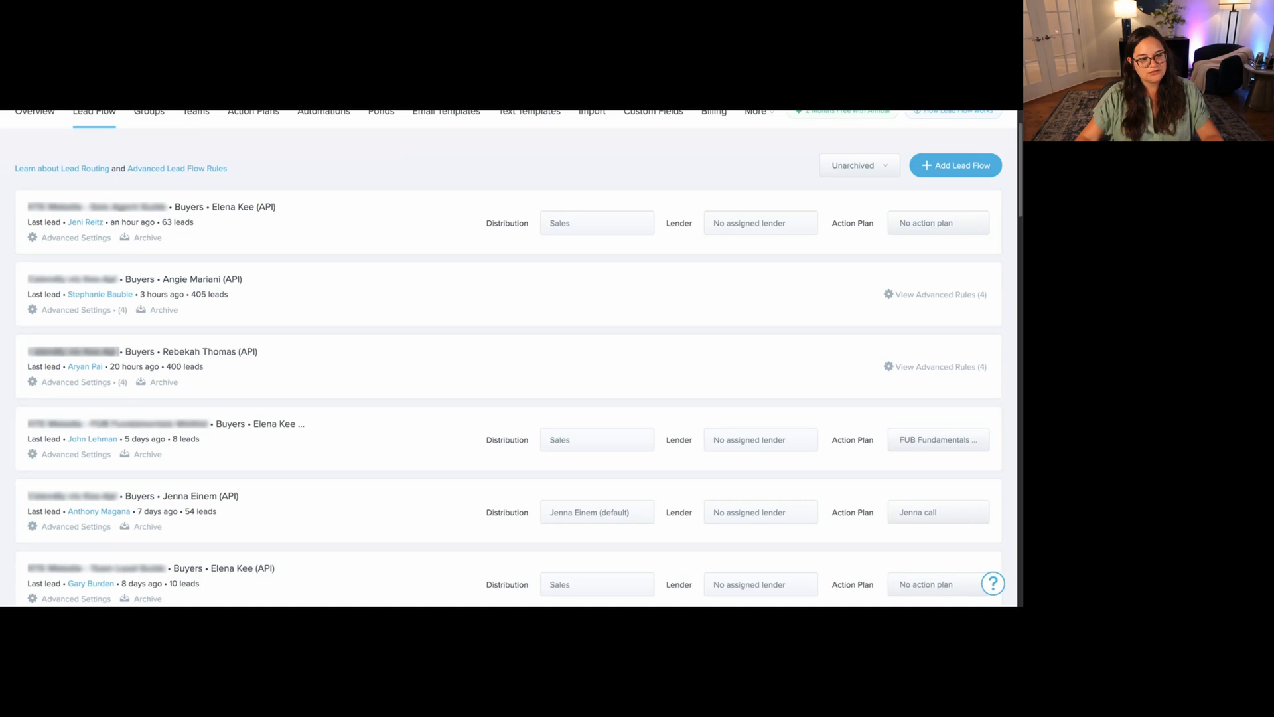
pyautogui.scroll(2, 295, 275)
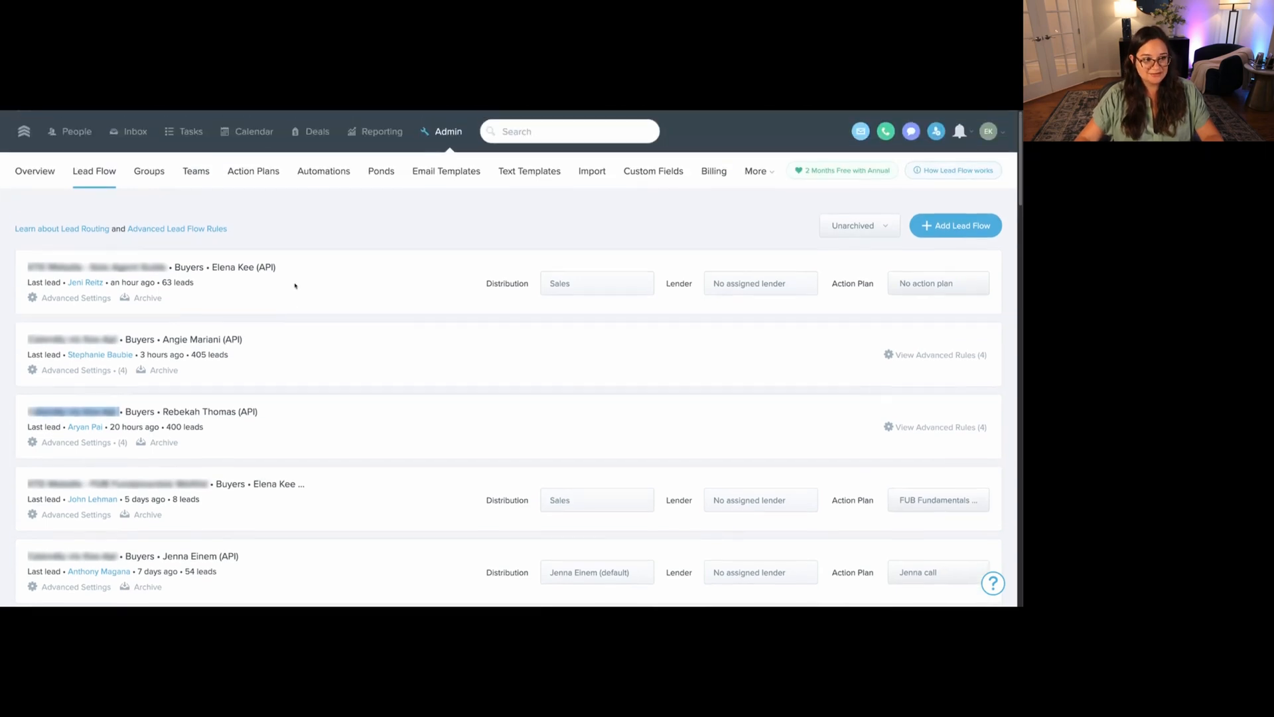
pyautogui.moveTo(277, 266); pyautogui.dragTo(26, 268)
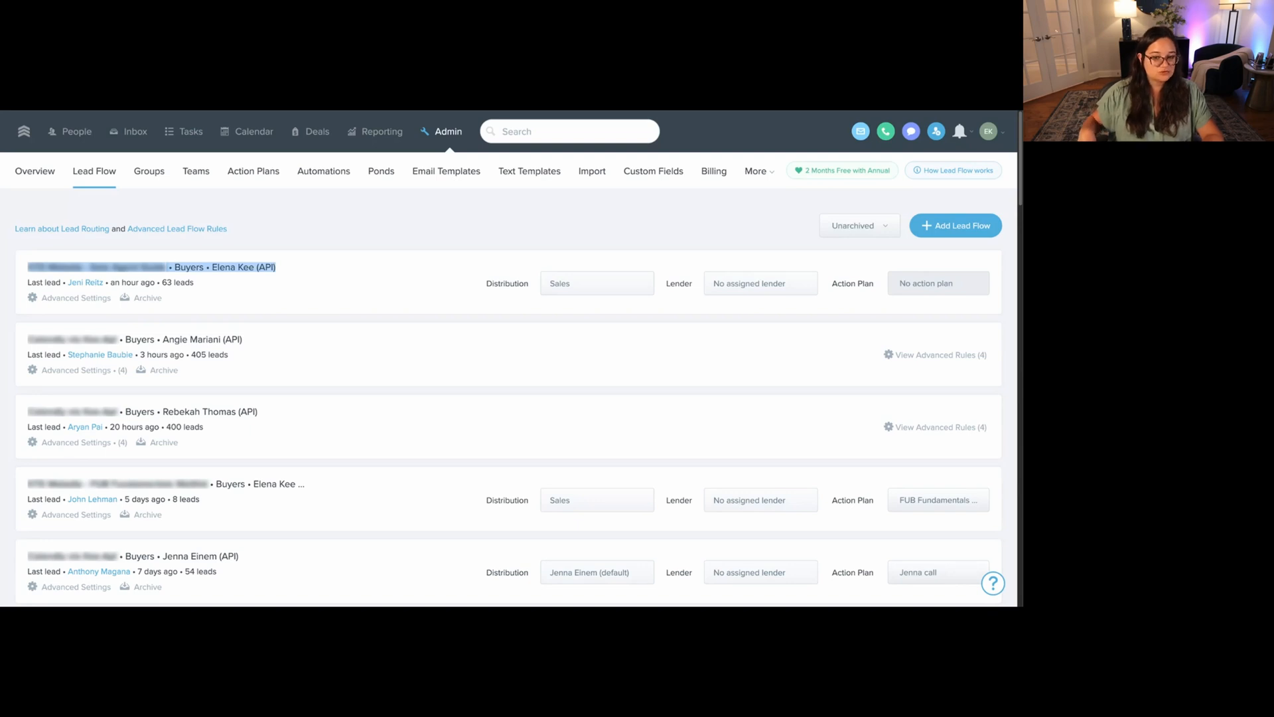
pyautogui.scroll(-3, 907, 327)
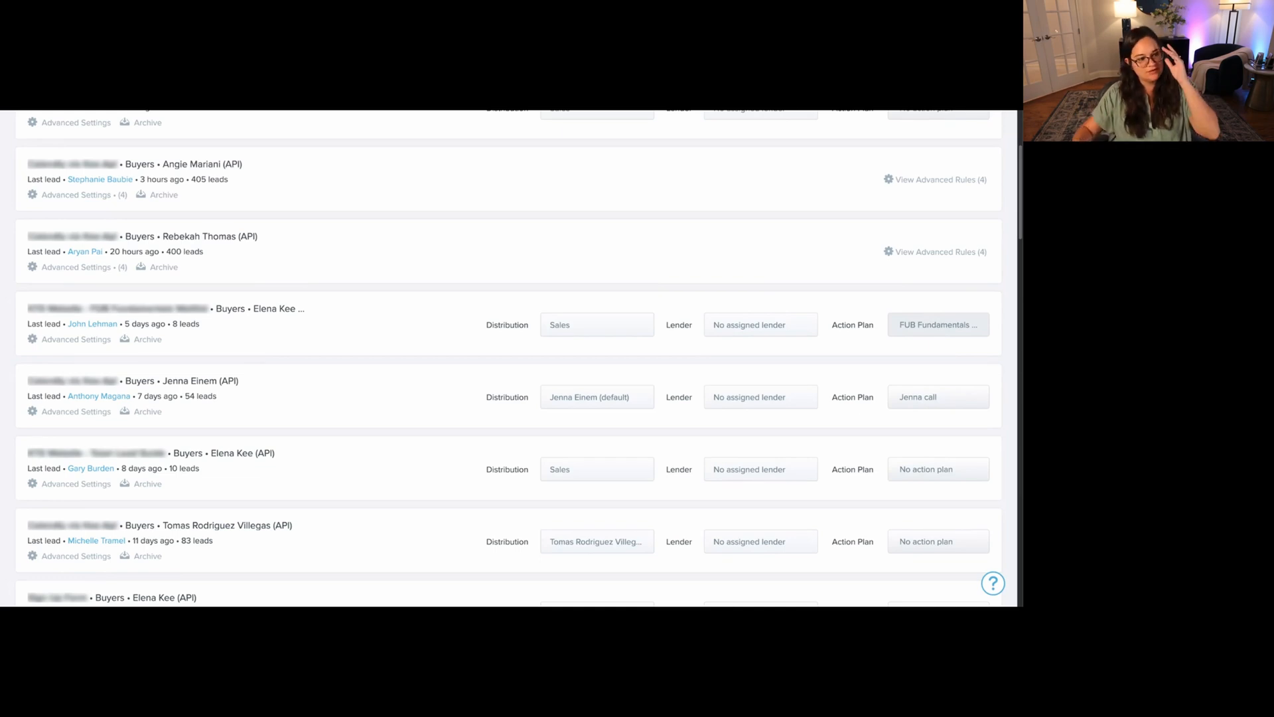
pyautogui.scroll(3, 504, 332)
pyautogui.click(256, 179)
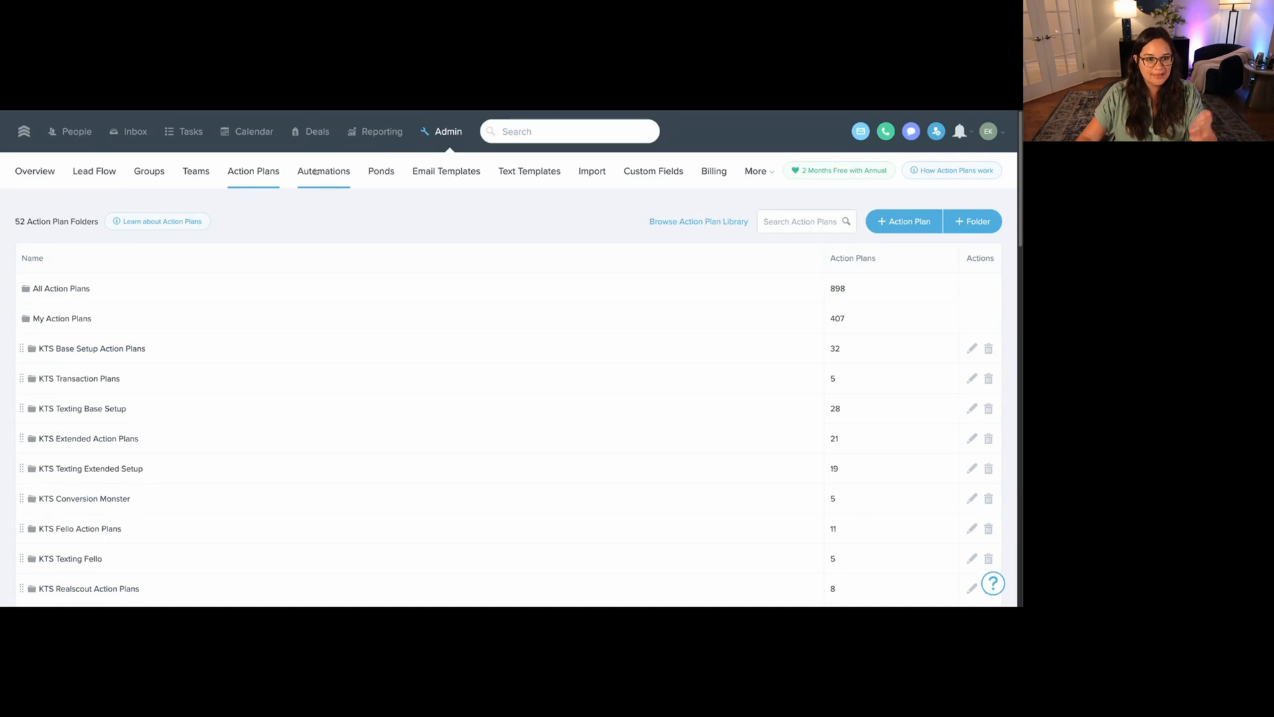
# Start a new action plan named 'Add seller to homebot' whose first step adds tags.
pyautogui.click(903, 221)
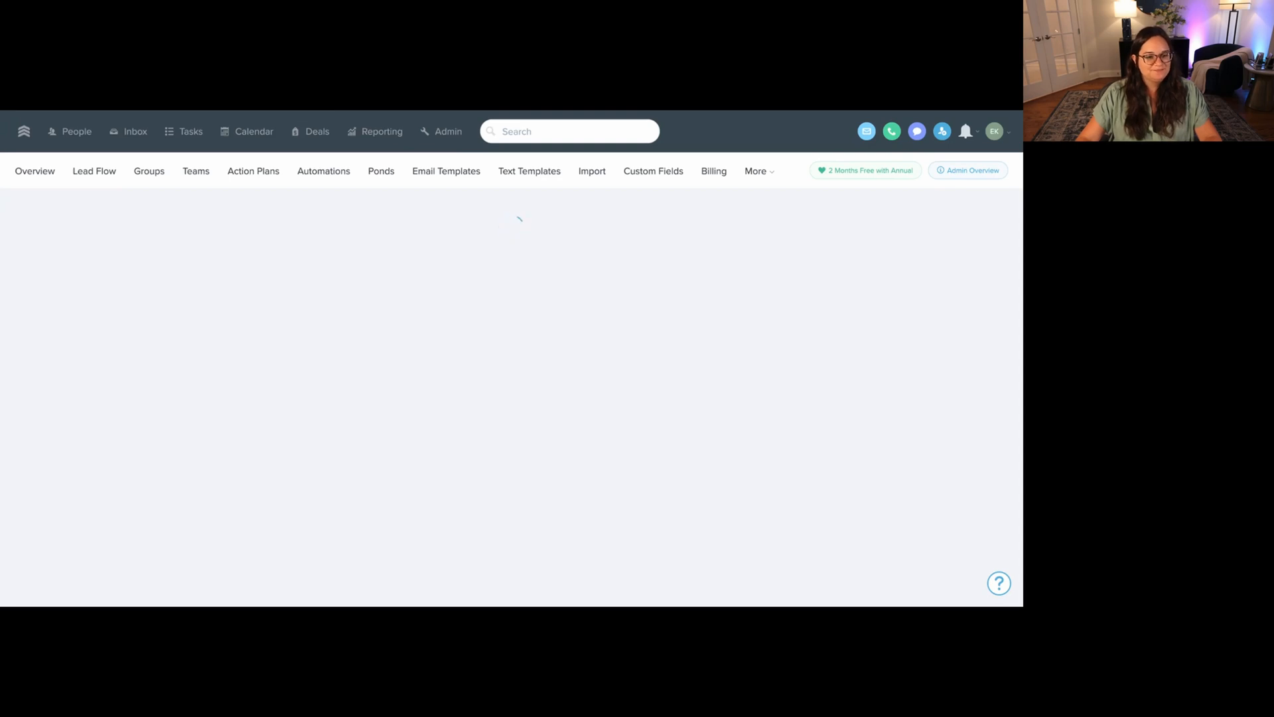
pyautogui.click(473, 386)
pyautogui.click(540, 504)
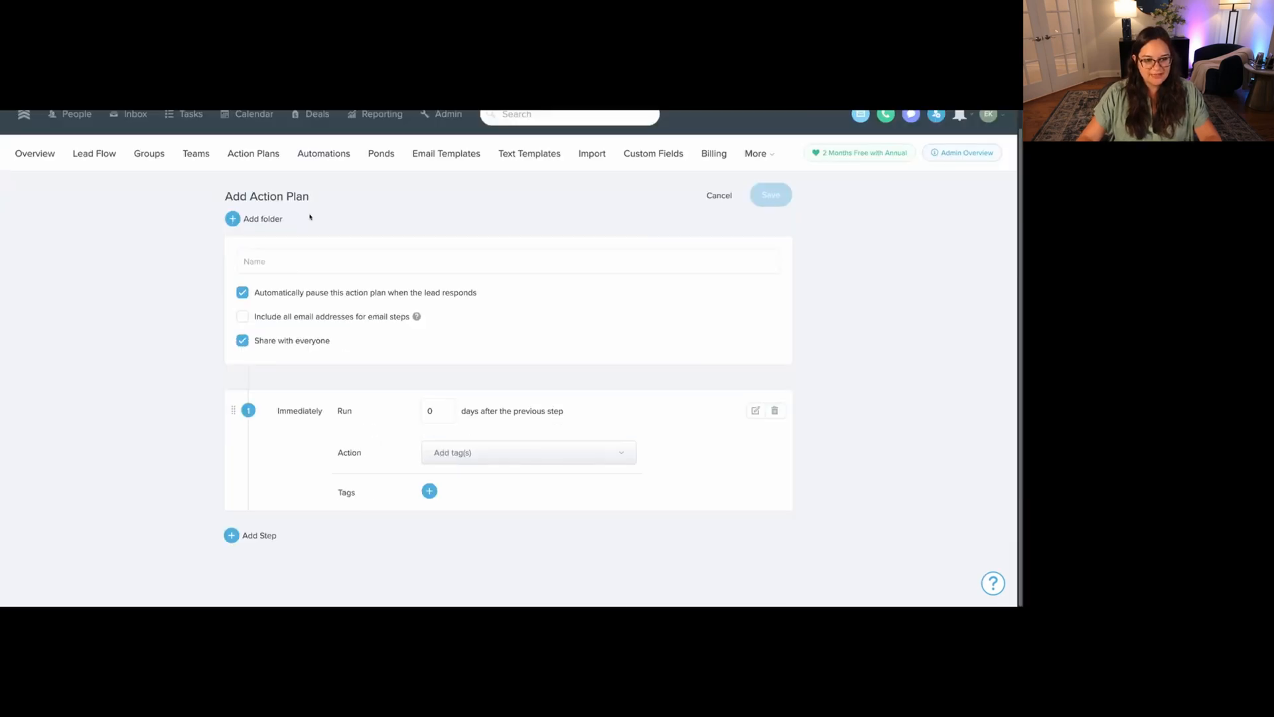
pyautogui.write('Add ')
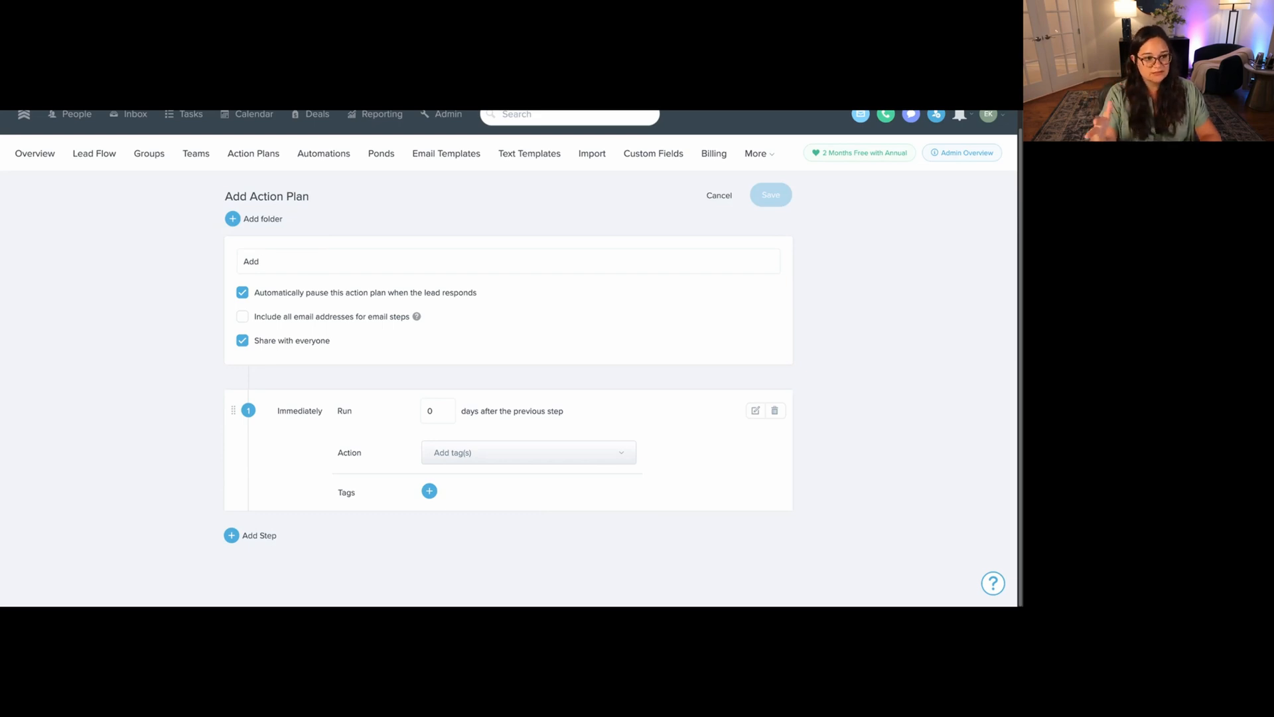
pyautogui.write('seller to homebot')
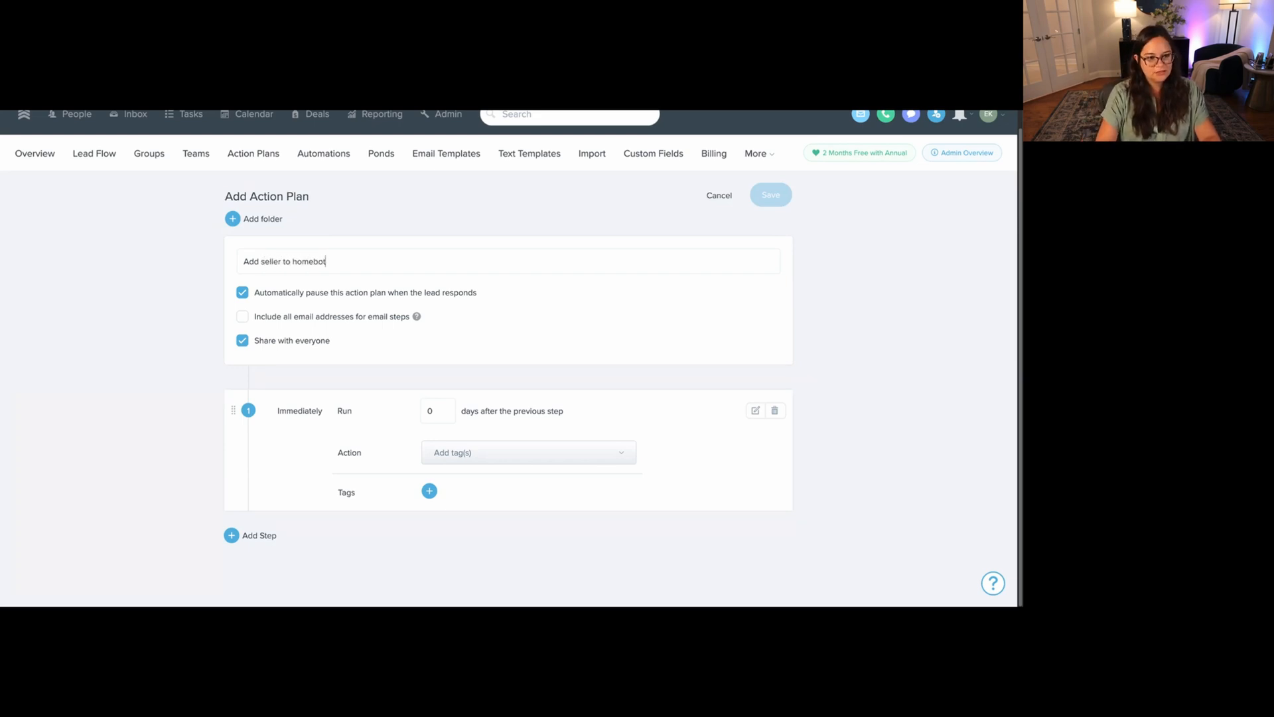
pyautogui.tripleClick(343, 268)
pyautogui.hotkey('ctrl', 'c')
# Search the step's tags for the seller Homebot tag and create a new #Buyer_Homebot tag.
pyautogui.click(430, 492)
pyautogui.write('#Seller_Homebot')
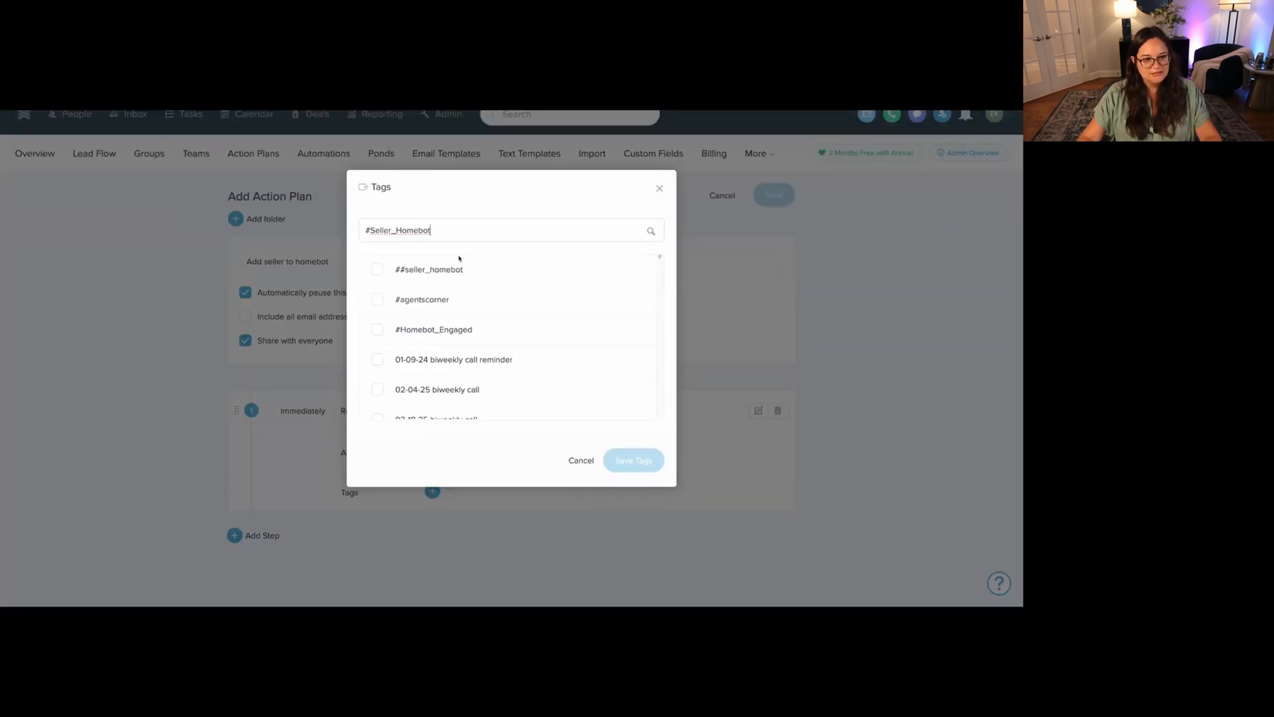
pyautogui.click(384, 301)
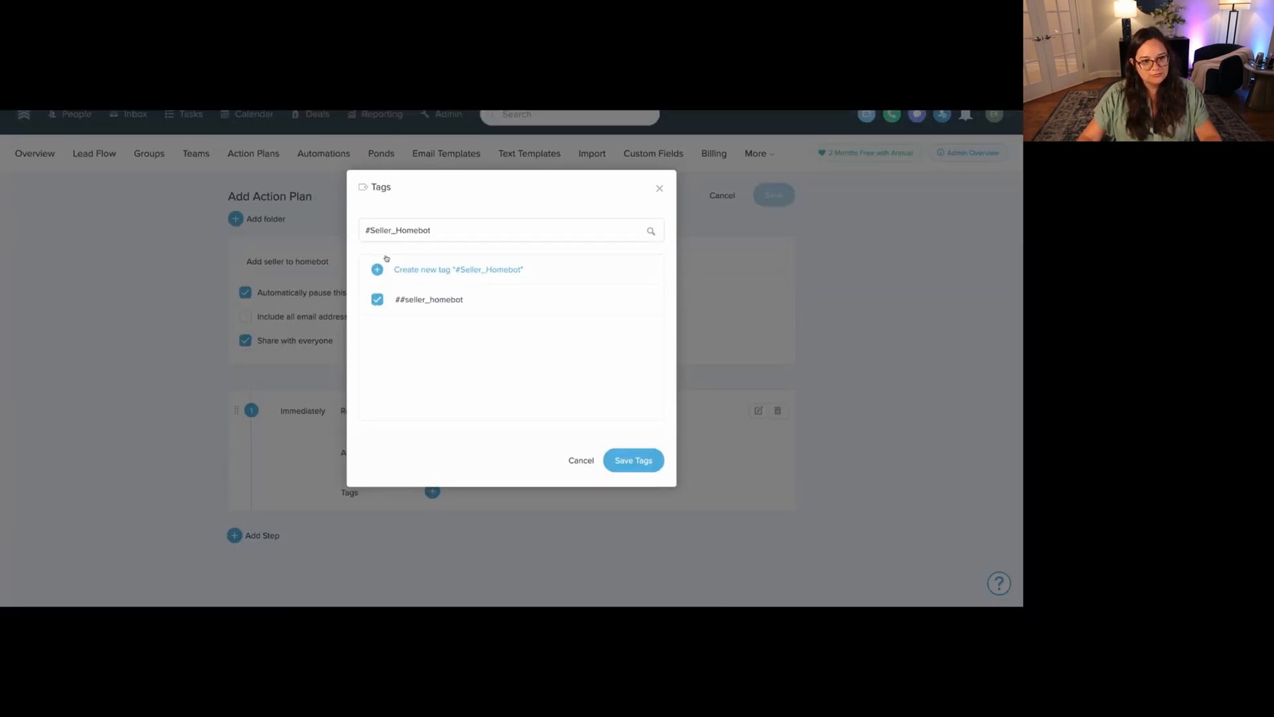
pyautogui.doubleClick(368, 230)
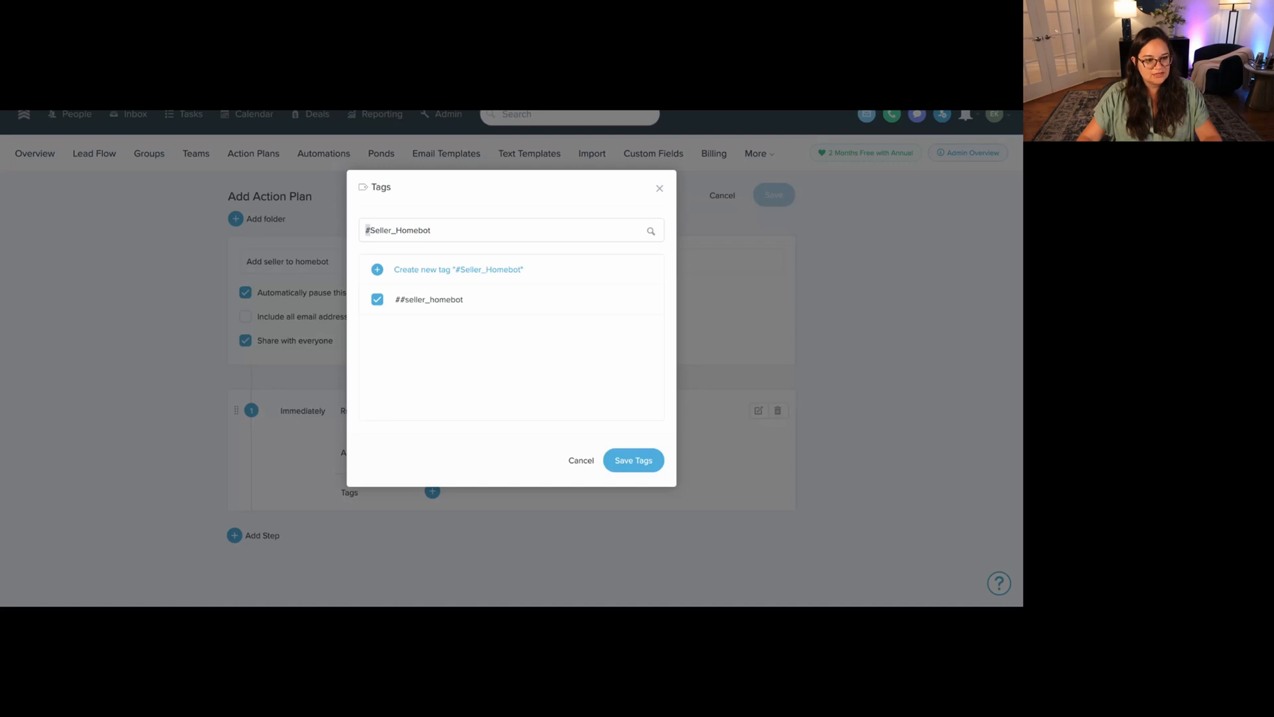
pyautogui.hotkey('ctrl', 'a')
pyautogui.write('#Buyer_Homebot')
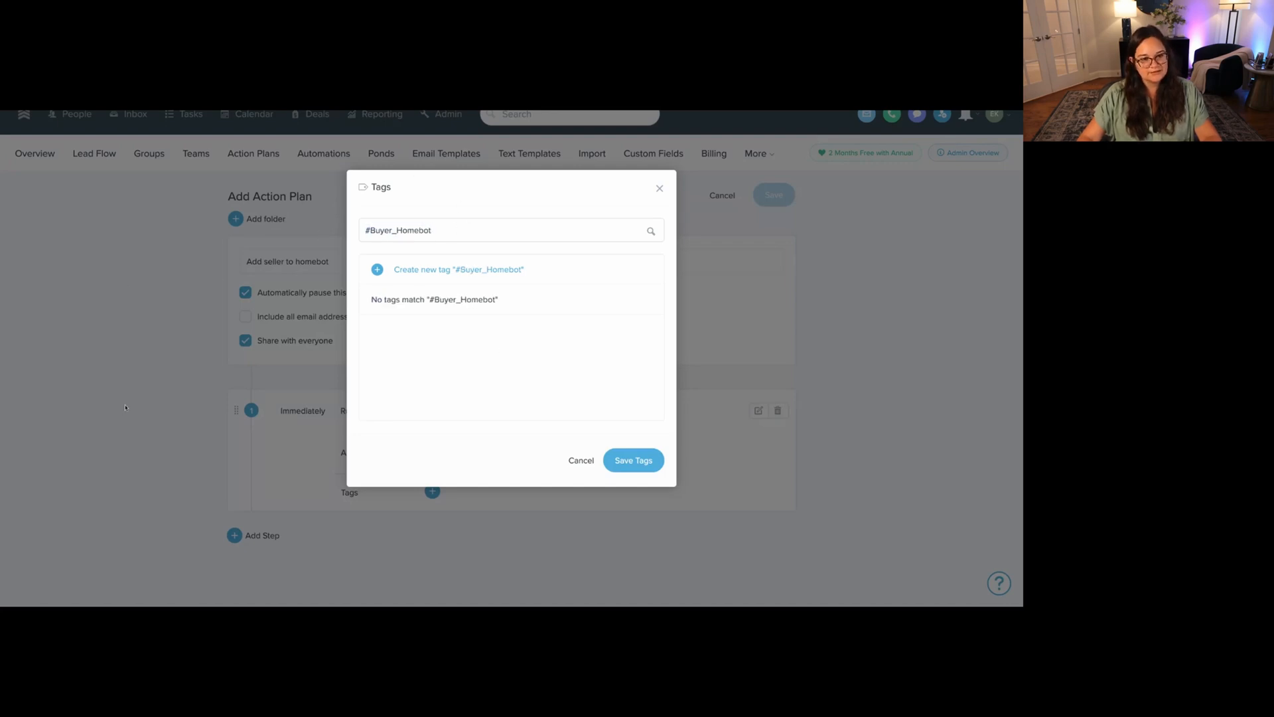
pyautogui.click(464, 273)
pyautogui.click(164, 347)
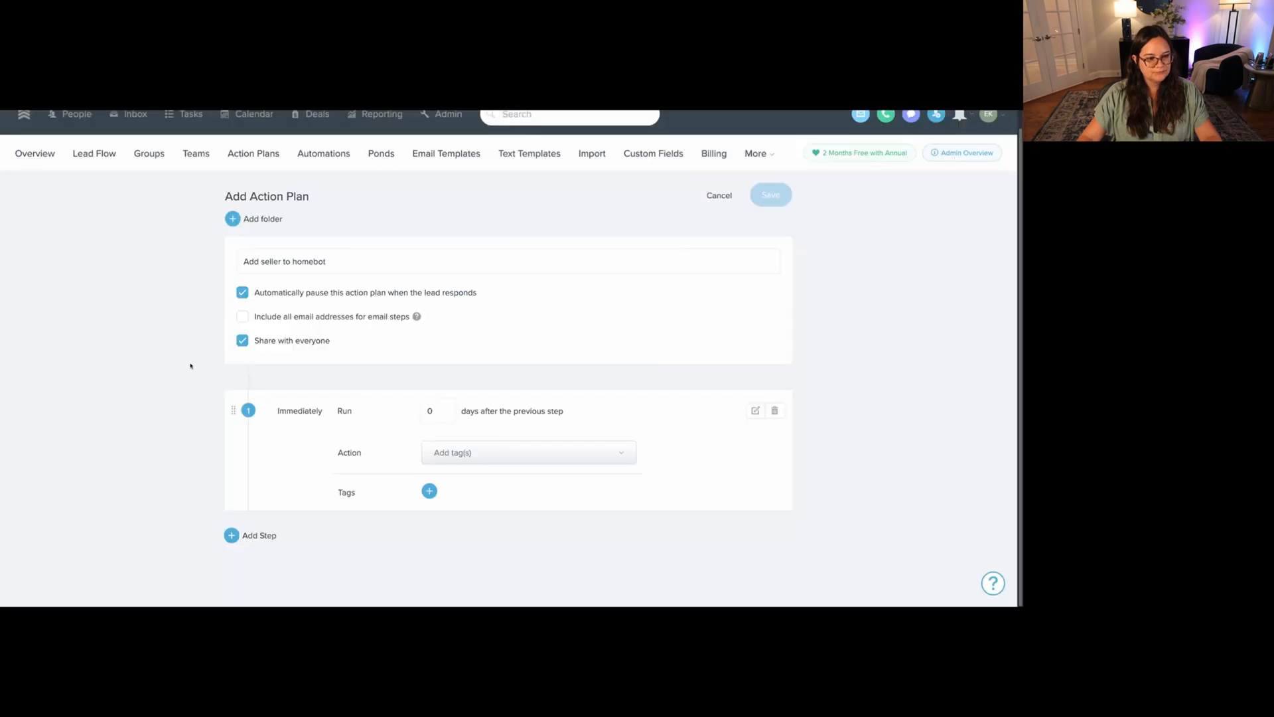
# Create the #Seller_Homebot tag and attach it to the plan's first step.
pyautogui.click(432, 491)
pyautogui.write('#Buyer_Homebot')
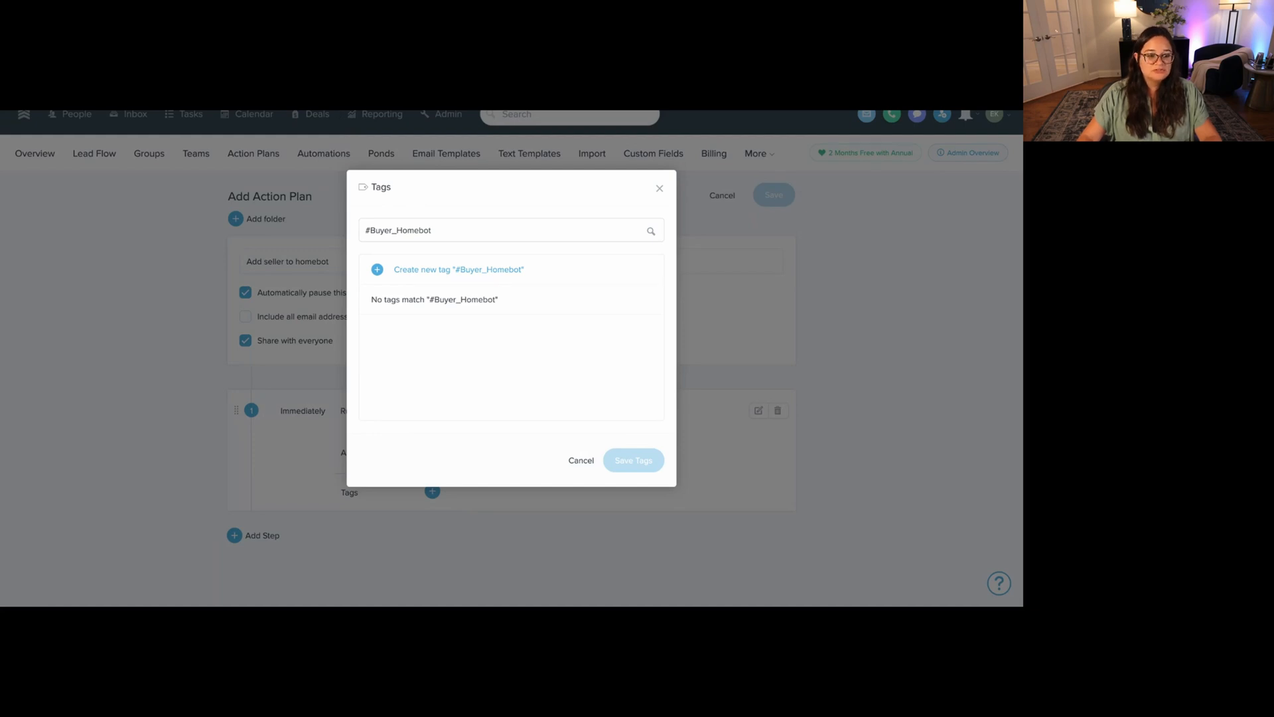
pyautogui.hotkey('ctrl', 'a')
pyautogui.write('#Seller_Homebot')
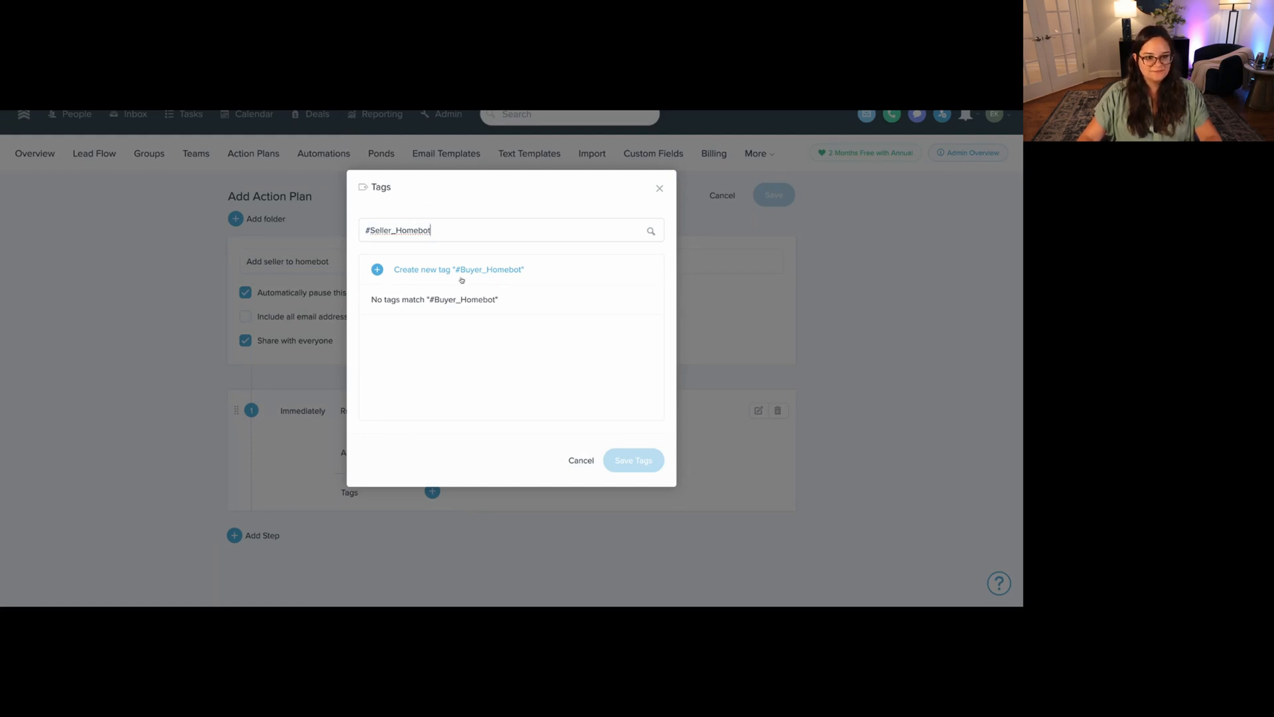
pyautogui.click(462, 270)
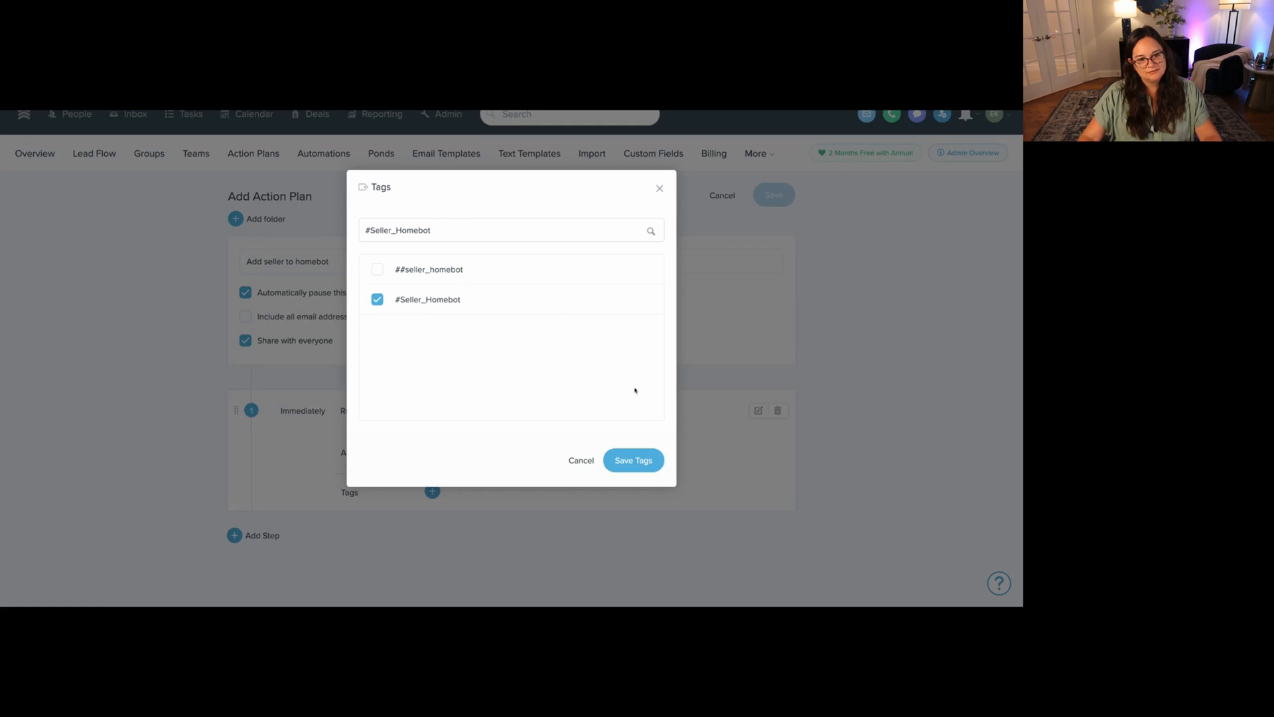
pyautogui.click(637, 460)
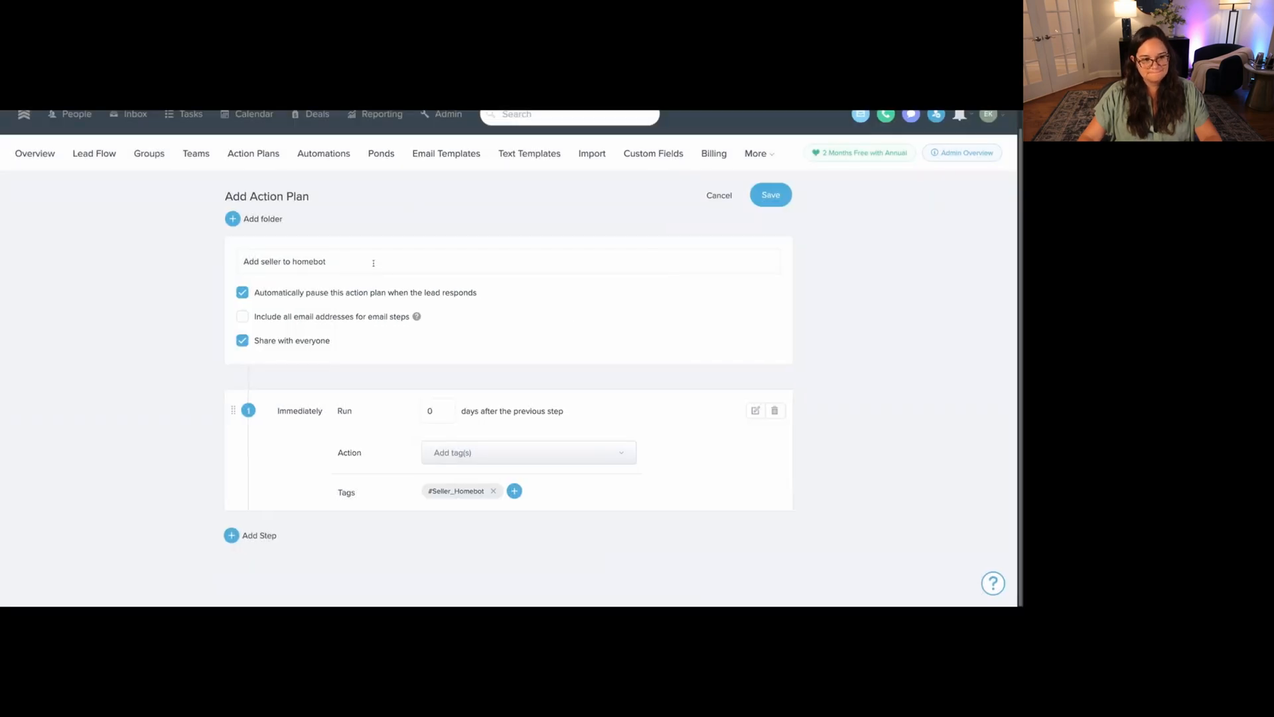
# Save the 'Add seller to homebot' plan and return to the Lead Flow settings.
pyautogui.click(742, 195)
pyautogui.click(91, 173)
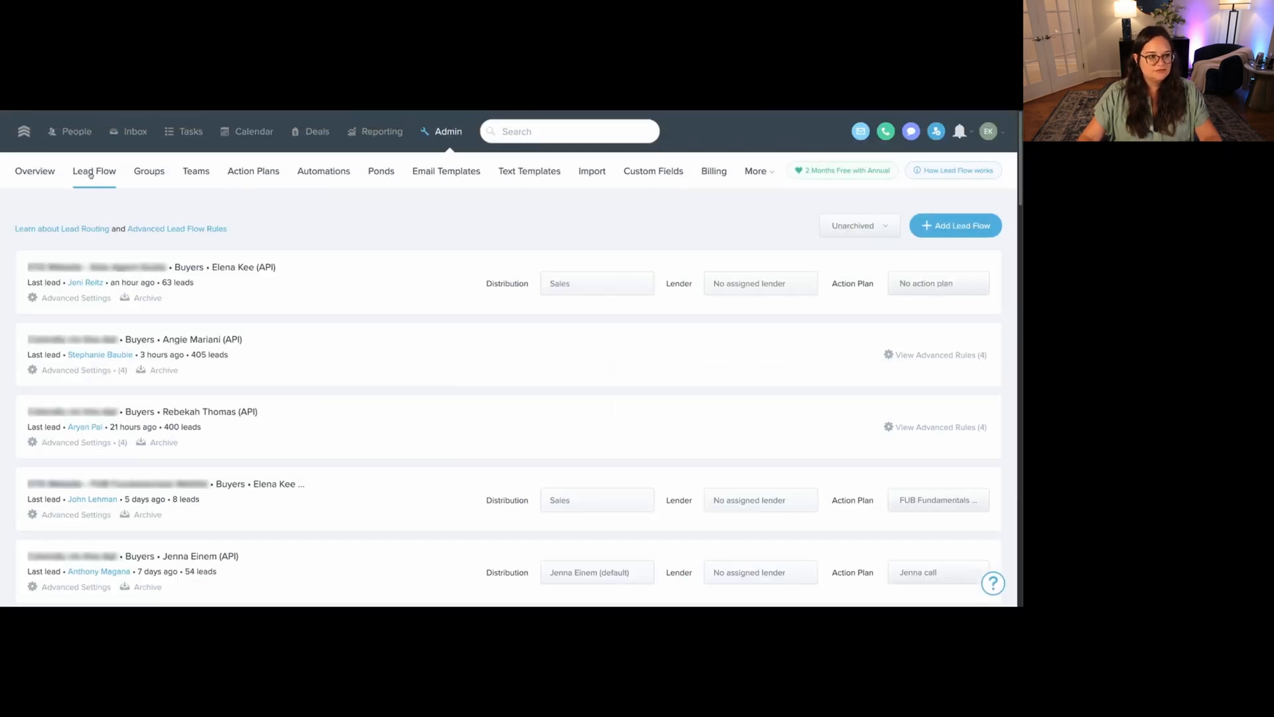
pyautogui.moveTo(31, 266); pyautogui.dragTo(264, 268)
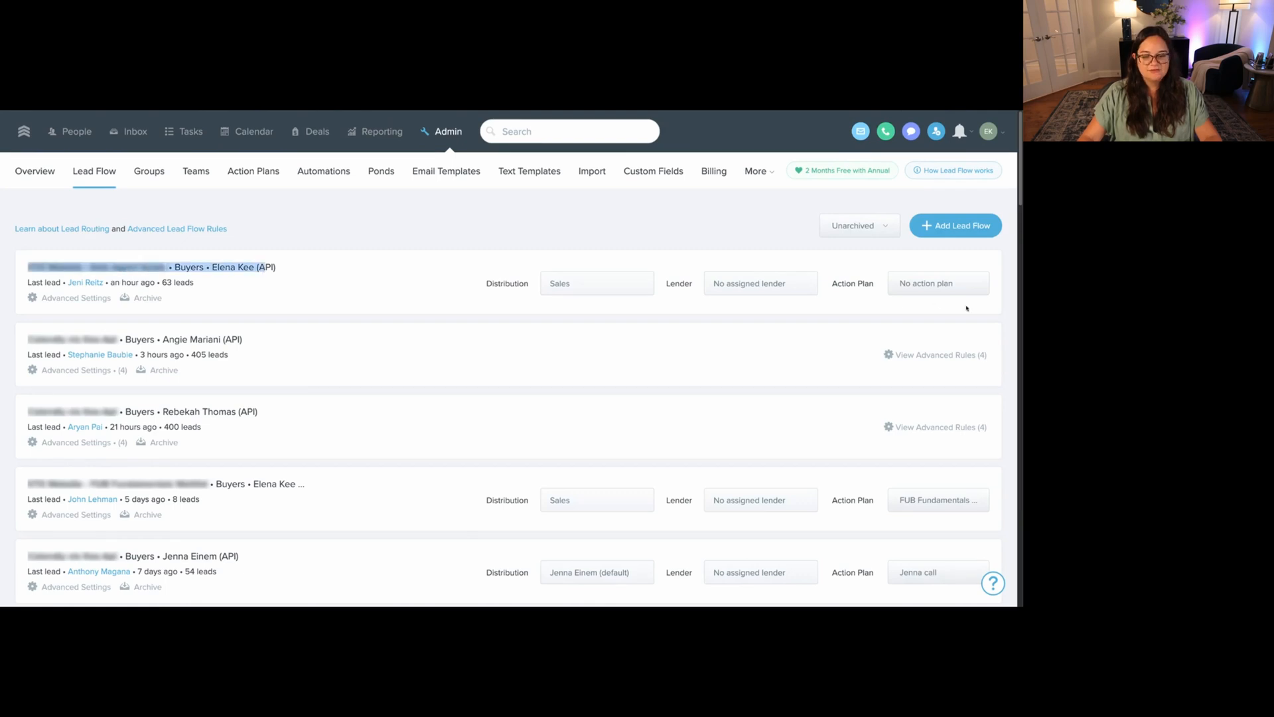
# Look up 'Add seller to homebot' for the first lead flow but leave it at No action plan.
pyautogui.click(967, 289)
pyautogui.click(933, 302)
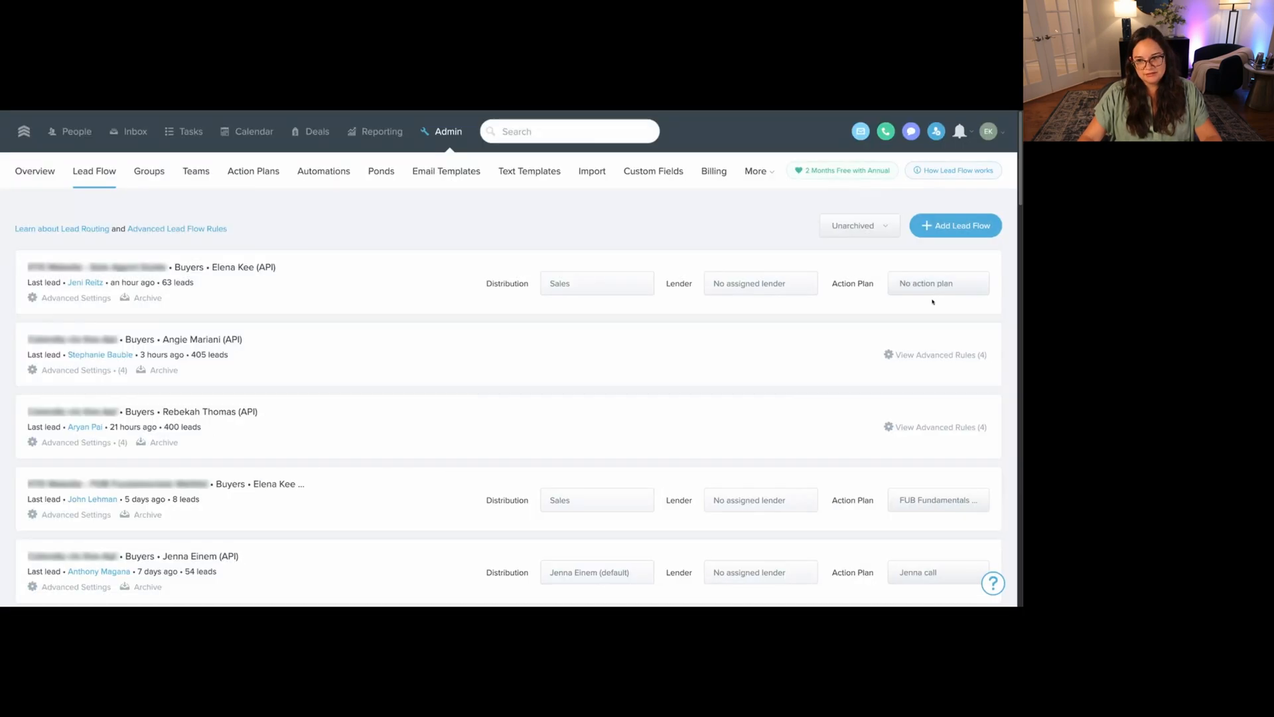
pyautogui.click(926, 284)
pyautogui.hotkey('ctrl', 'v')
pyautogui.click(354, 272)
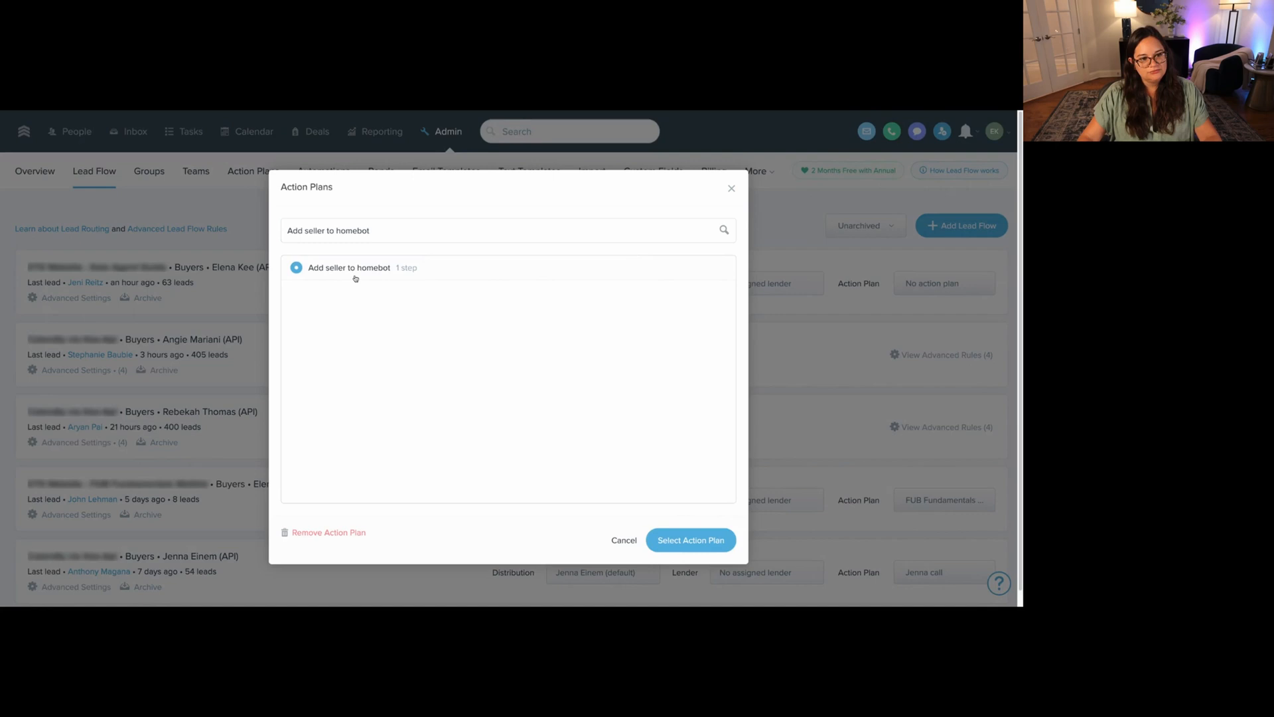
pyautogui.click(217, 356)
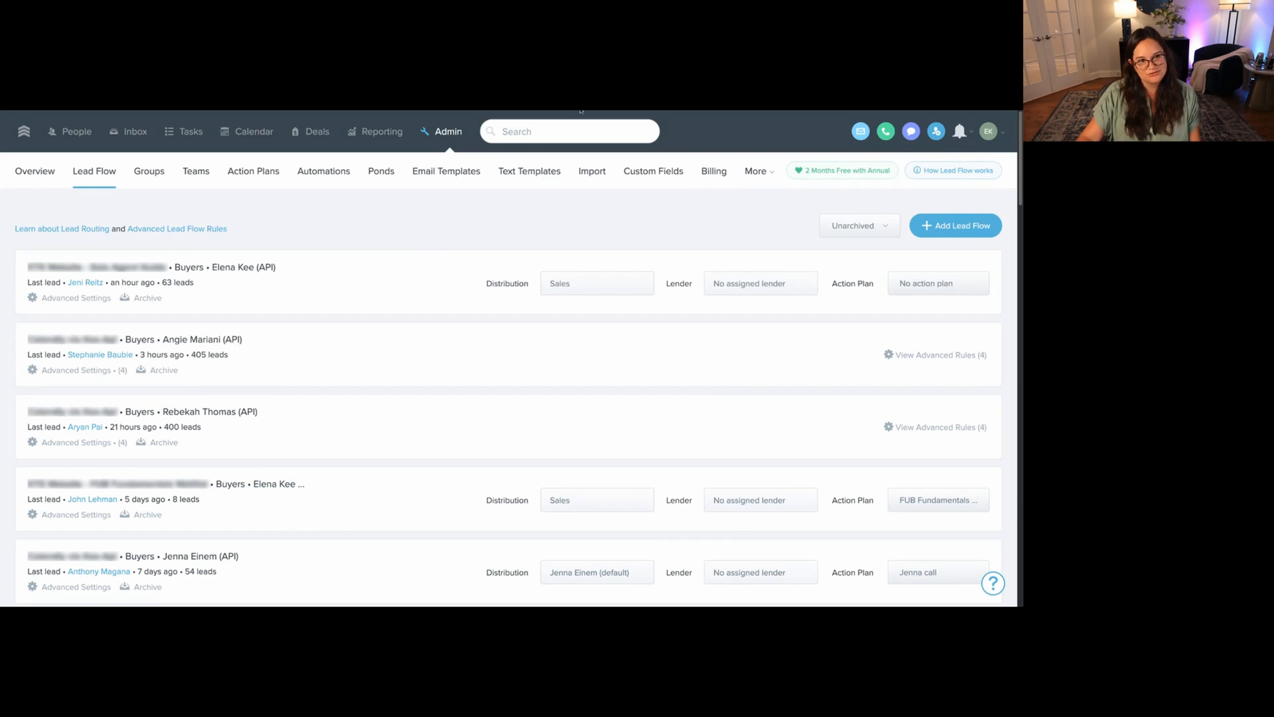
pyautogui.scroll(-4, 824, 288)
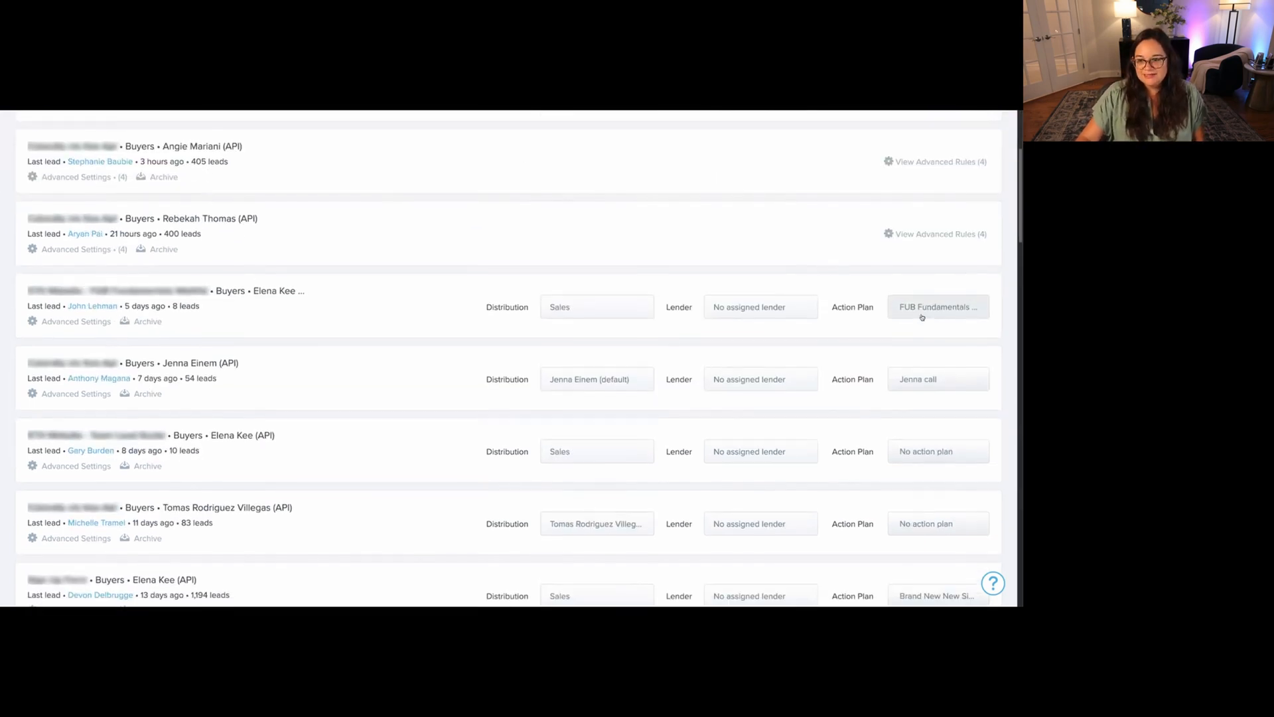
pyautogui.scroll(4, 918, 256)
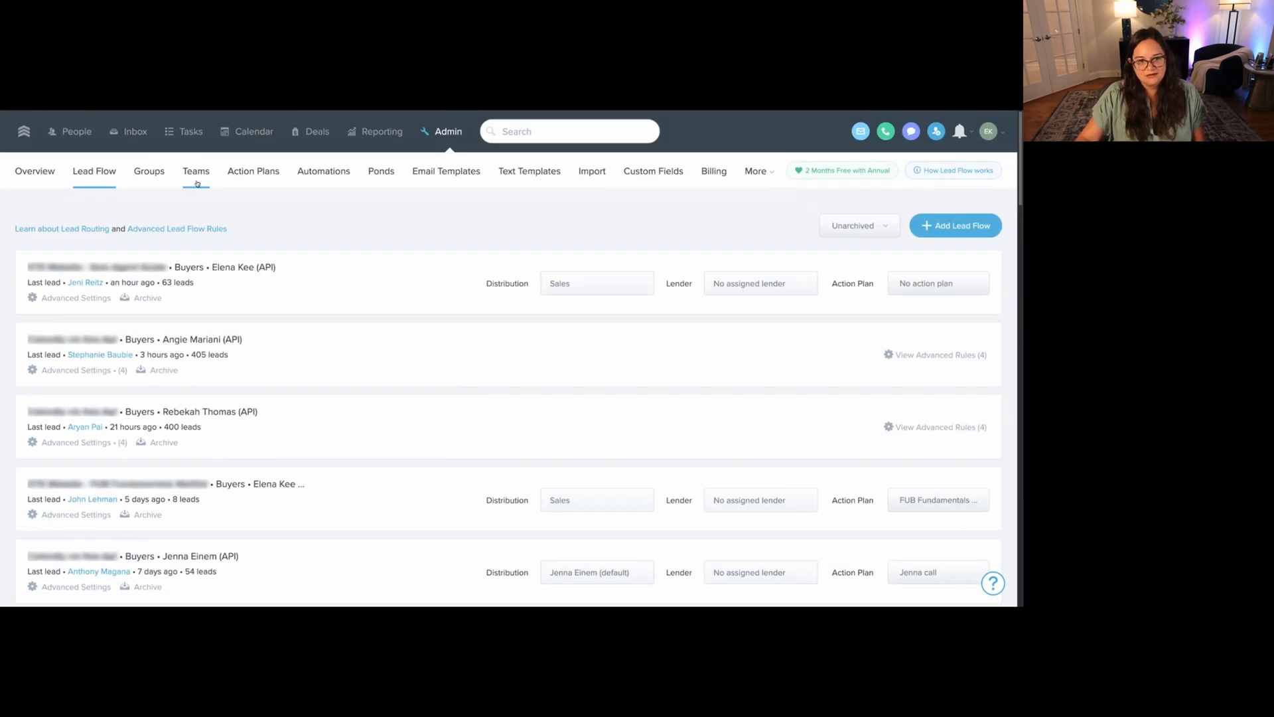
pyautogui.click(254, 171)
# Search 'fub fundam', edit FUB Fundamentals Enrollment and add a new step at the top.
pyautogui.write('fub fundam')
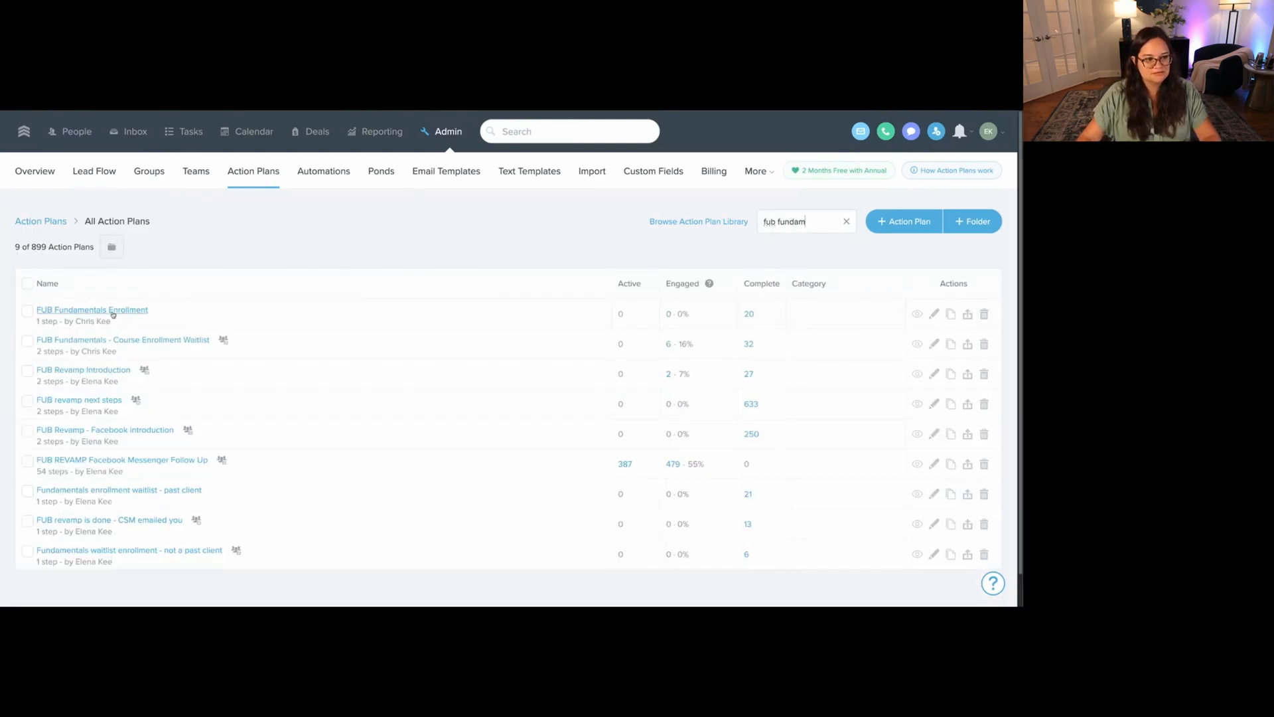
pyautogui.click(935, 313)
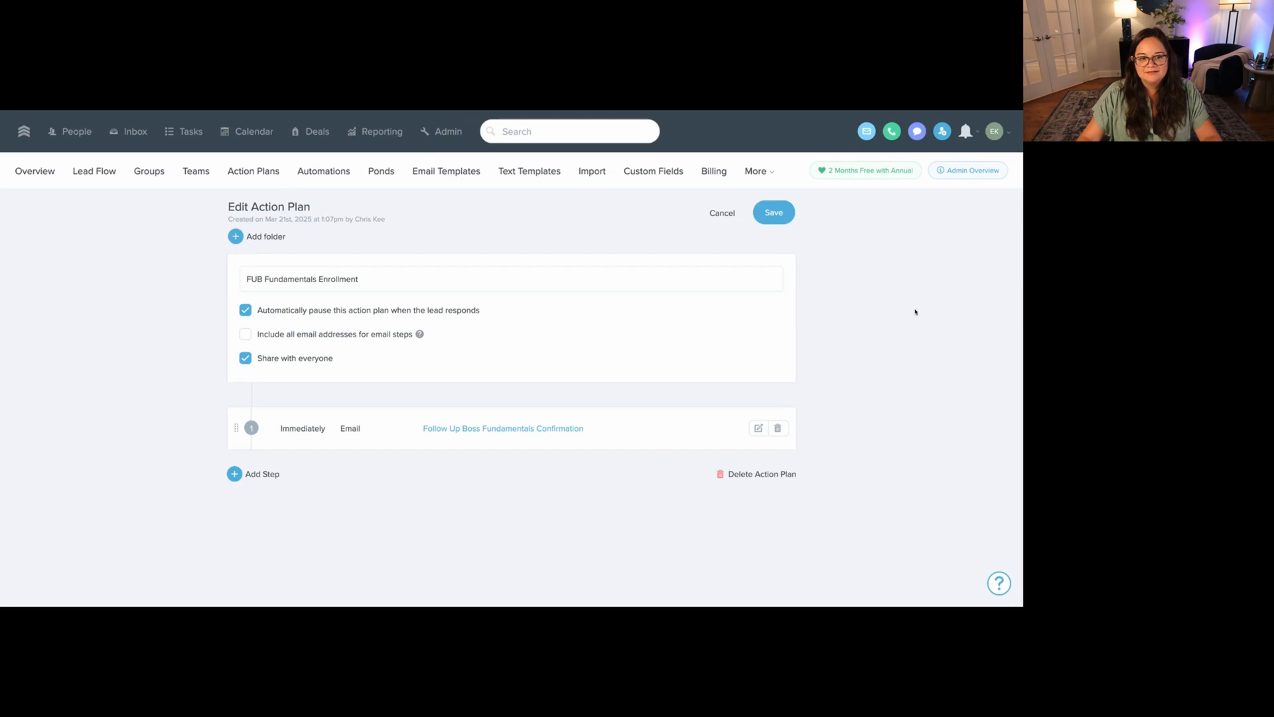
pyautogui.click(235, 474)
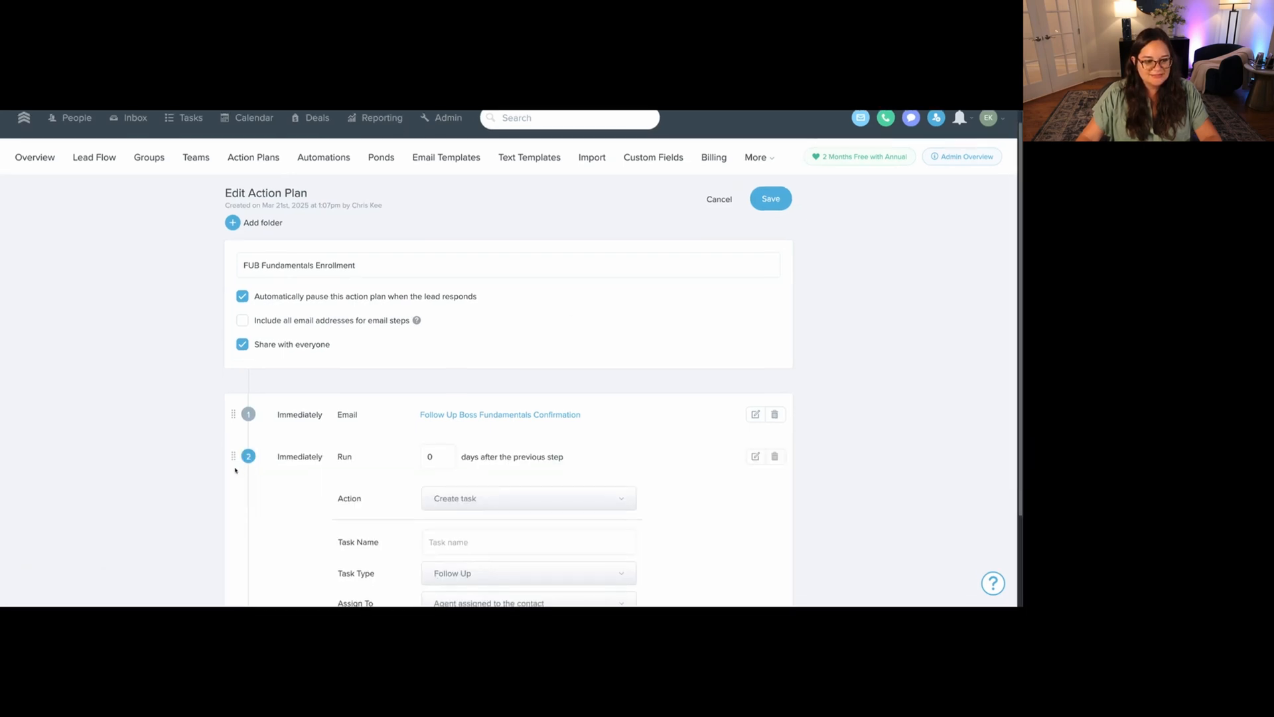
pyautogui.moveTo(233, 426); pyautogui.dragTo(233, 425)
pyautogui.scroll(-2, 507, 425)
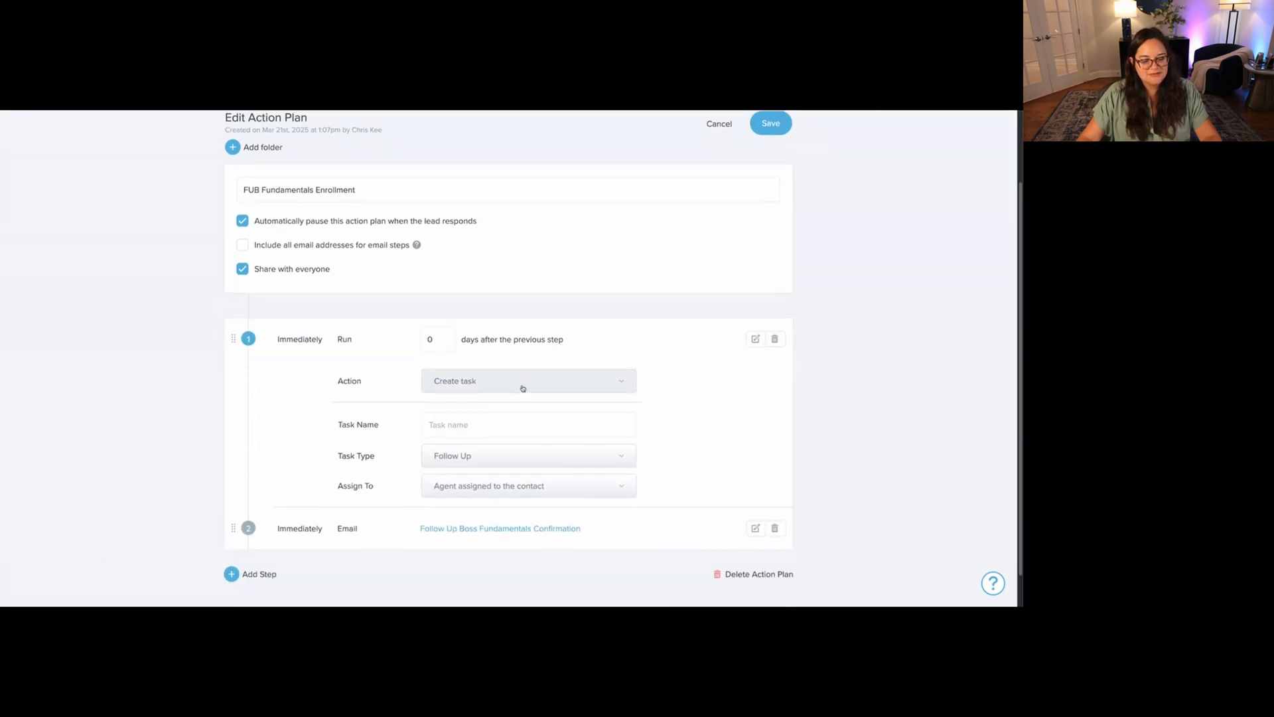
# Make the new step add the #Seller_Homebot tag and save the tag choice.
pyautogui.click(523, 387)
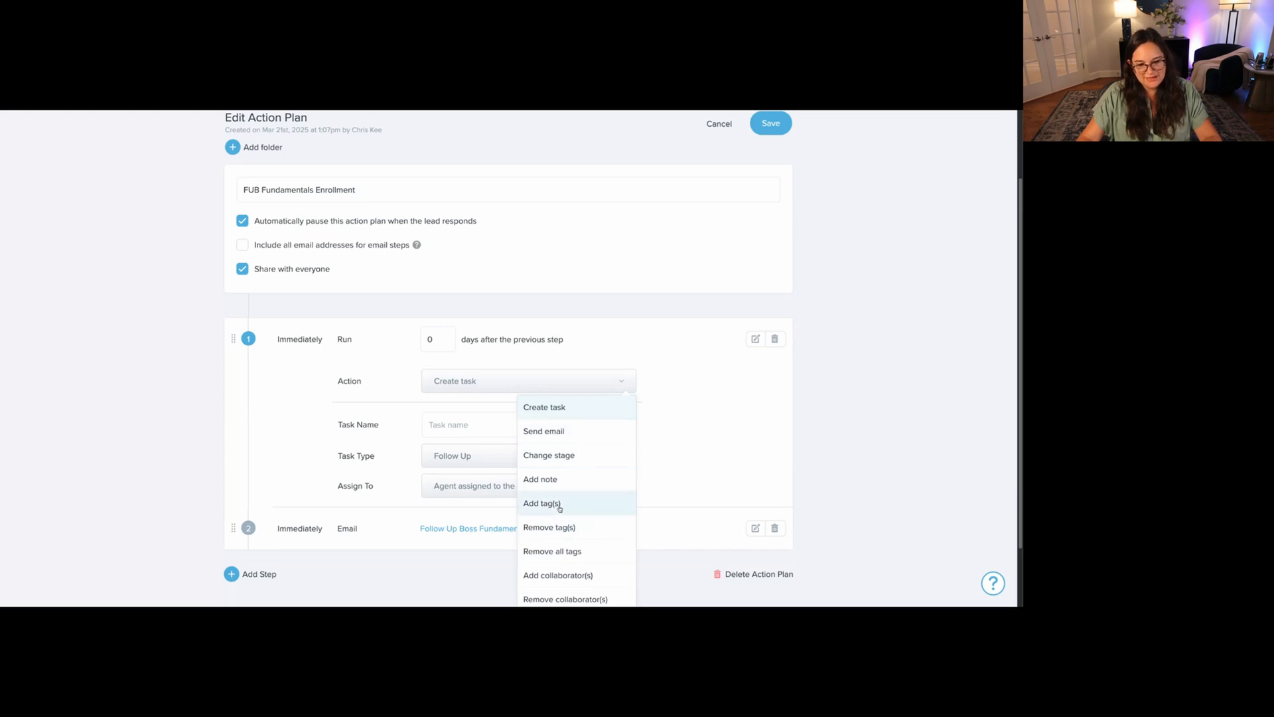
pyautogui.click(557, 503)
pyautogui.click(429, 450)
pyautogui.click(479, 232)
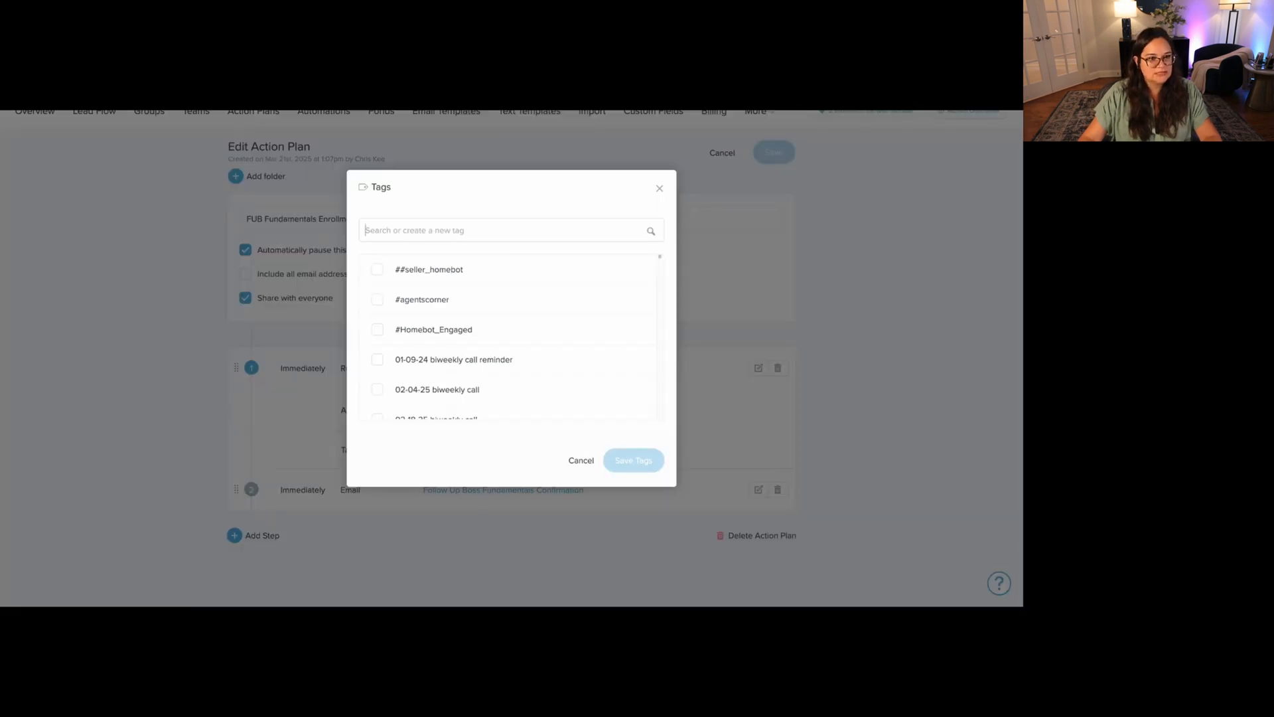
pyautogui.click(441, 299)
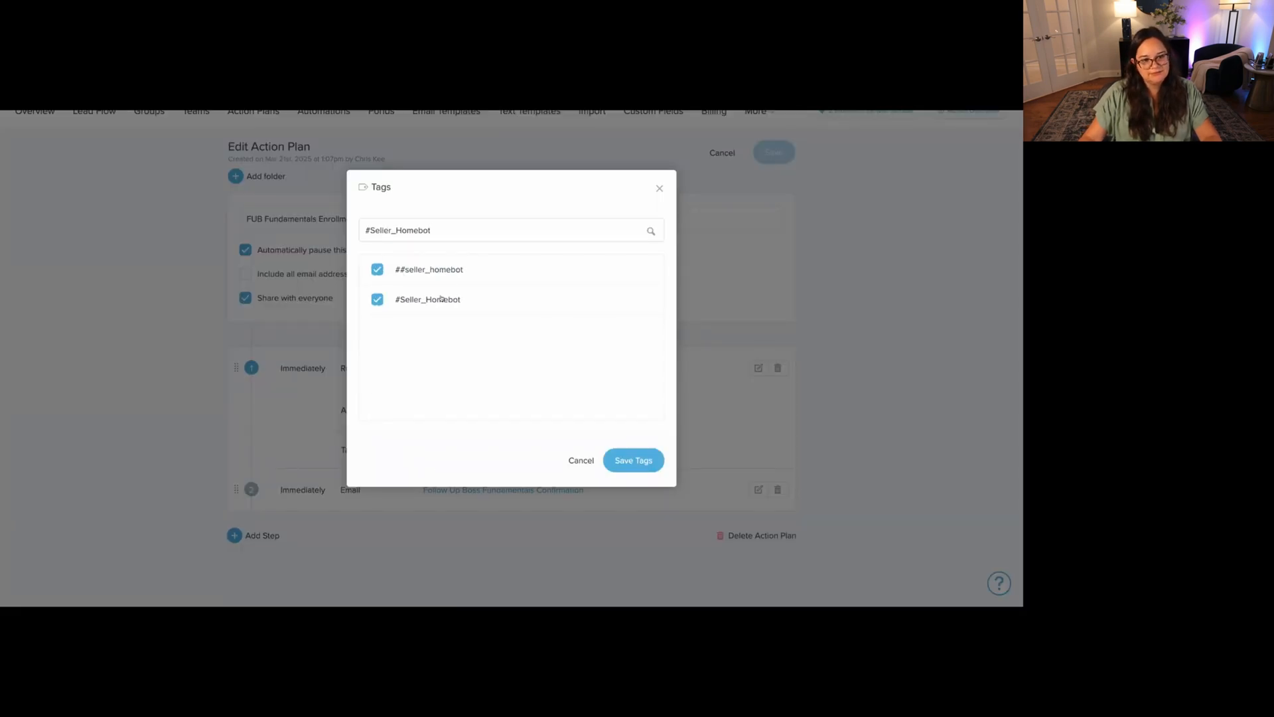
pyautogui.click(444, 302)
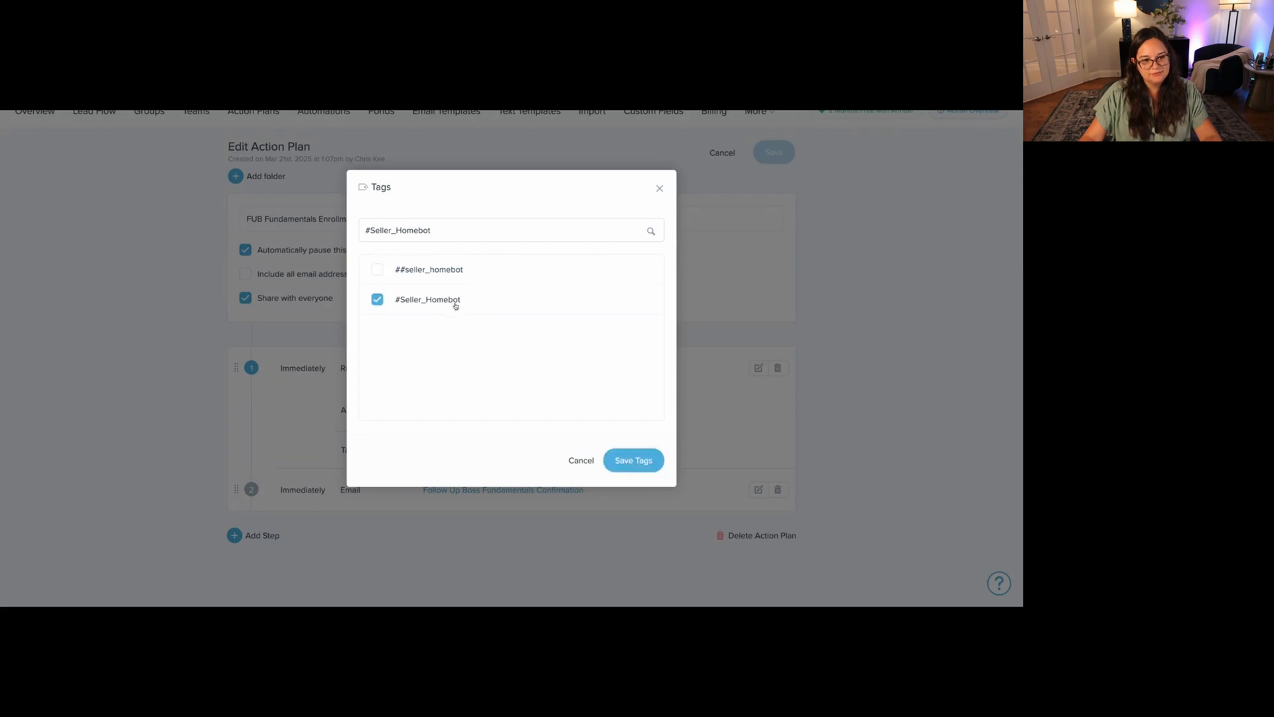
pyautogui.click(634, 460)
pyautogui.scroll(2, 299, 365)
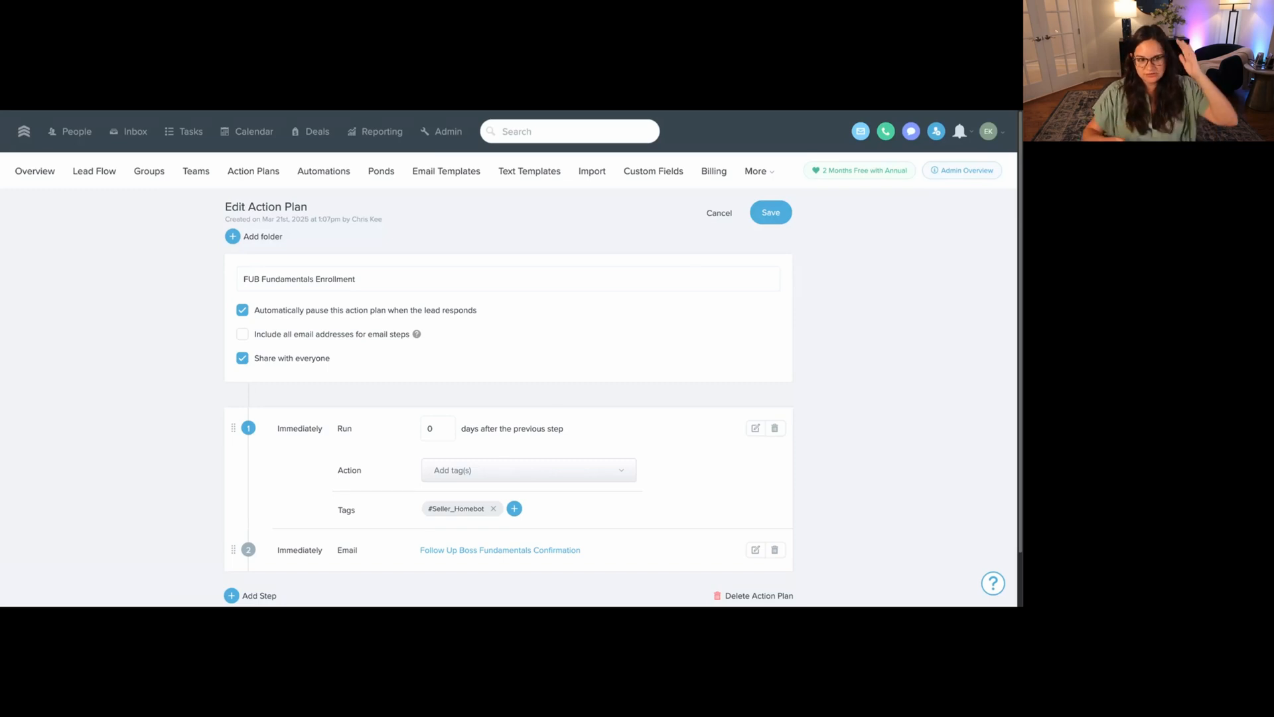
pyautogui.click(323, 171)
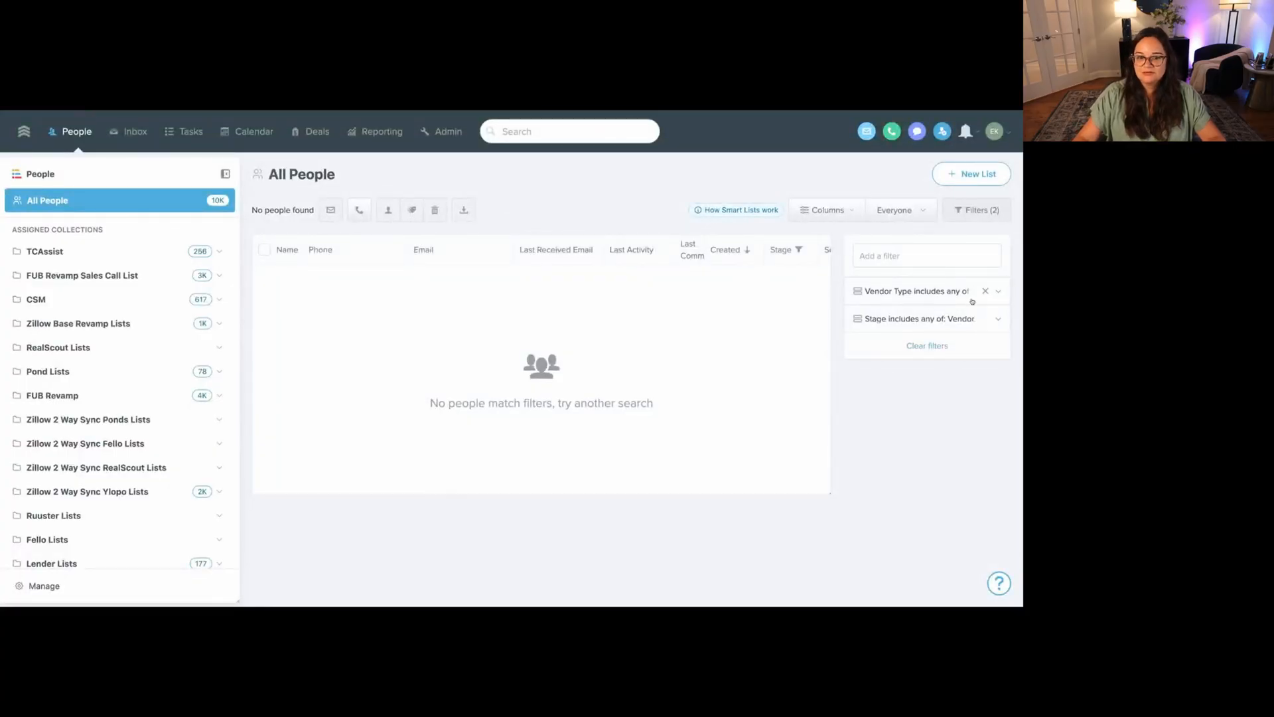
# Replace the vendor filters with a Tags filter including #Homebot_Engaged.
pyautogui.click(937, 346)
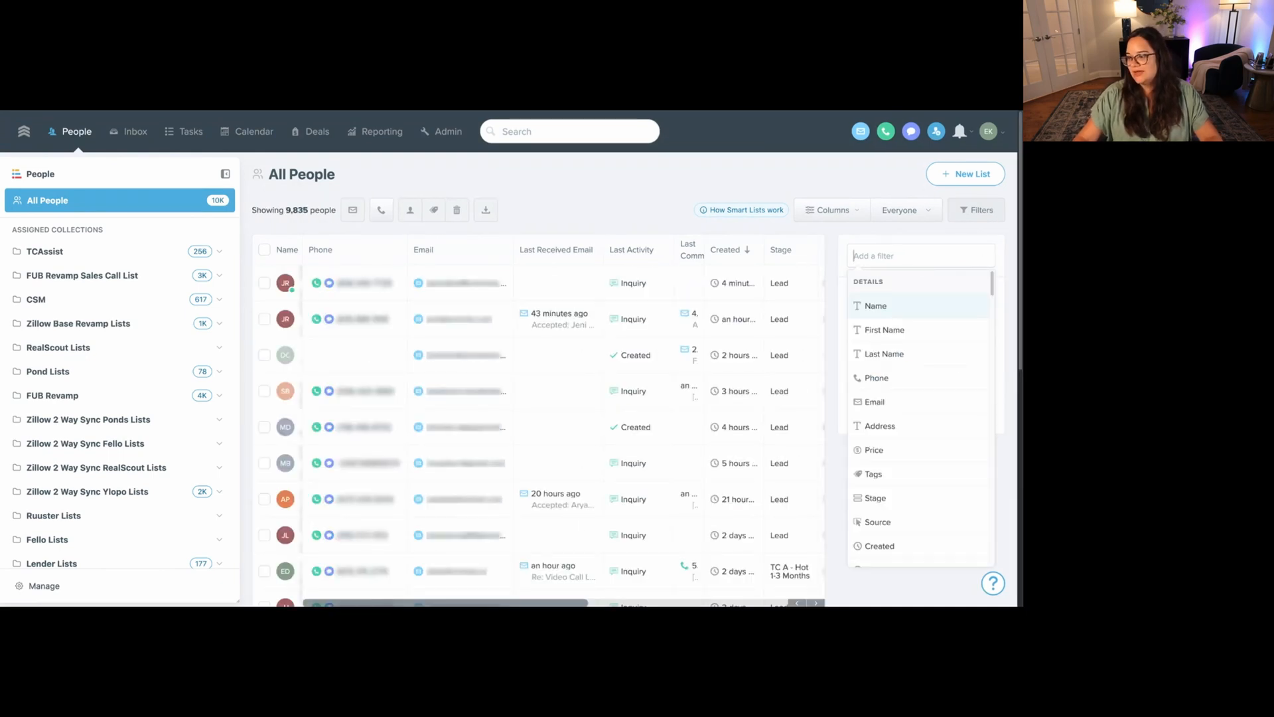
pyautogui.write('Tag')
pyautogui.click(882, 307)
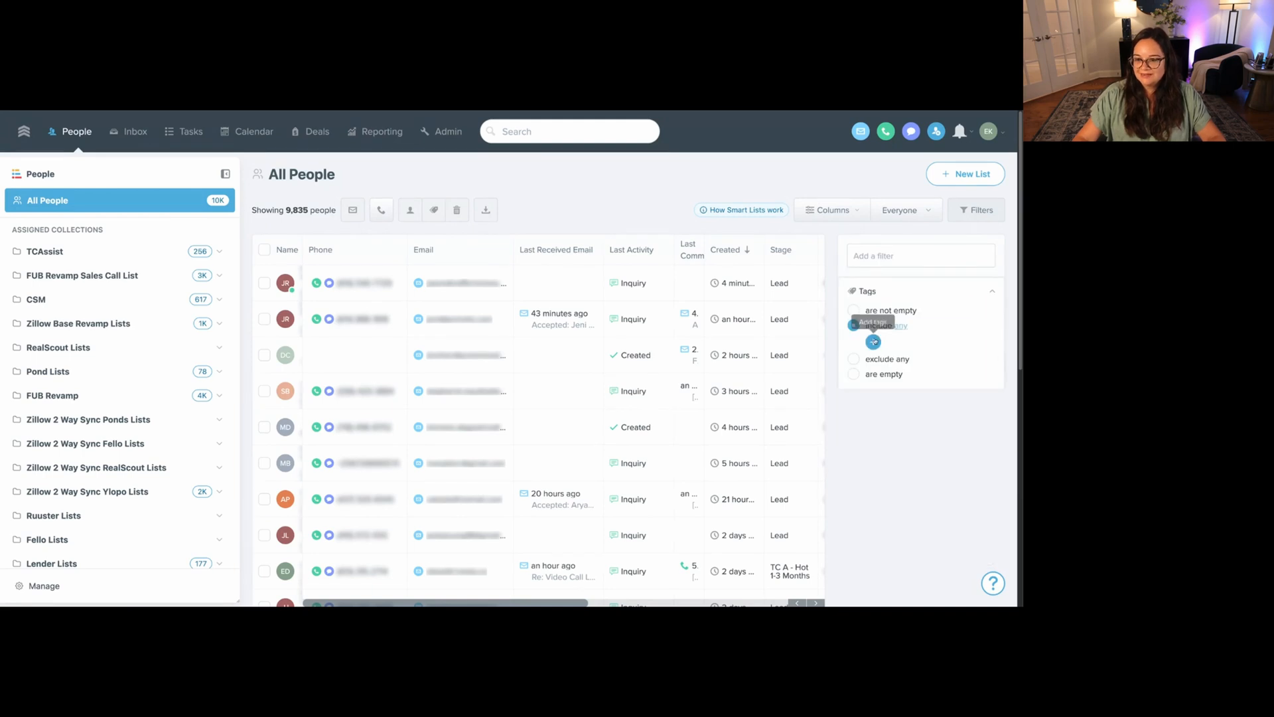
pyautogui.click(874, 342)
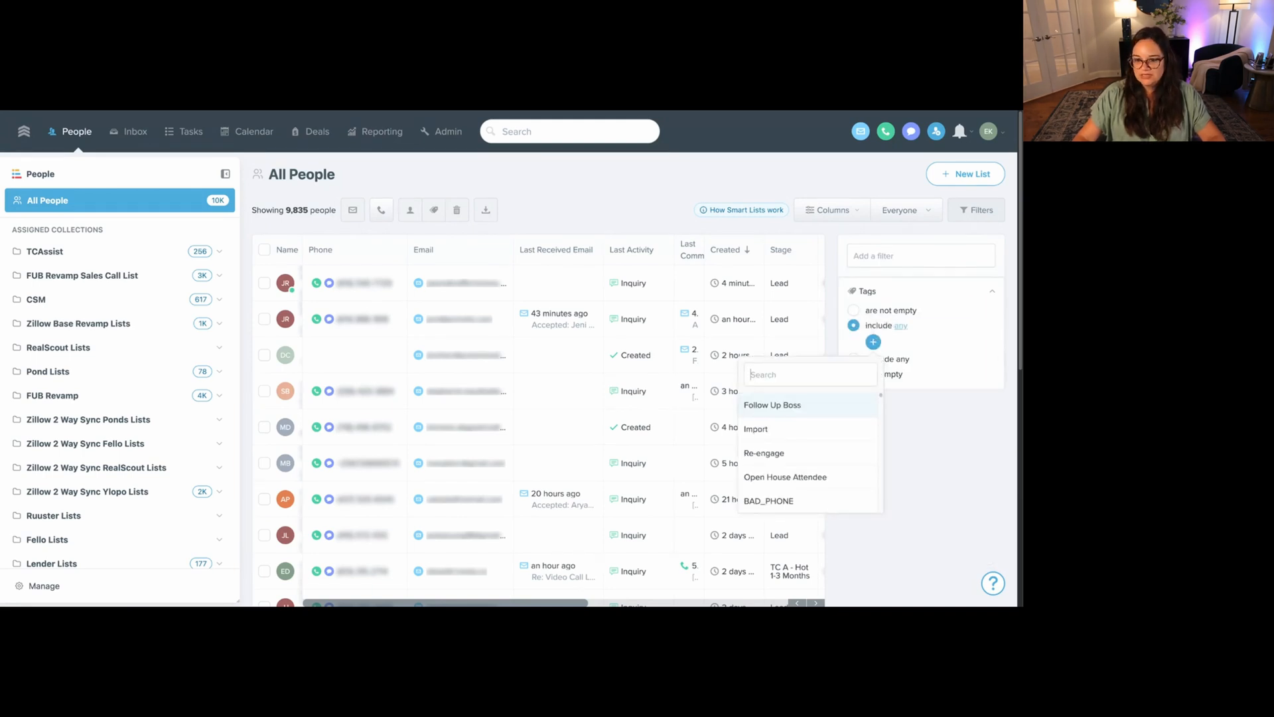
pyautogui.write('#Homebot_Engaged')
pyautogui.click(785, 409)
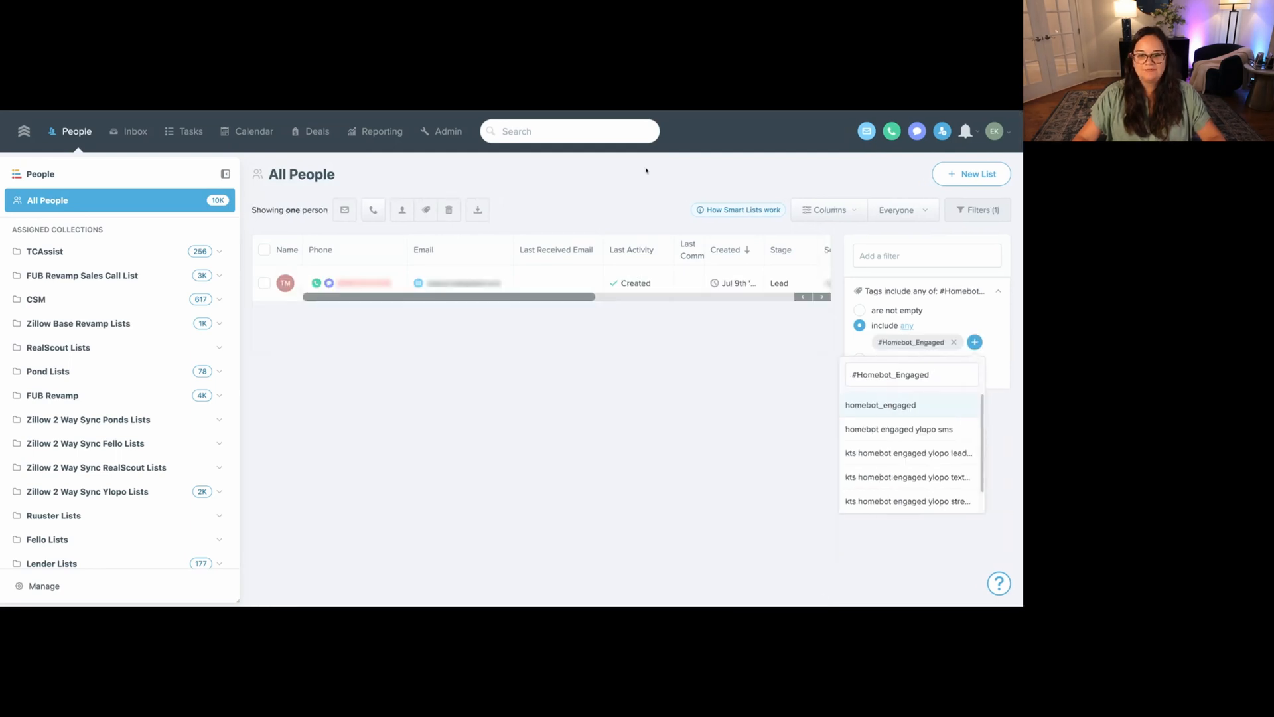
pyautogui.click(646, 170)
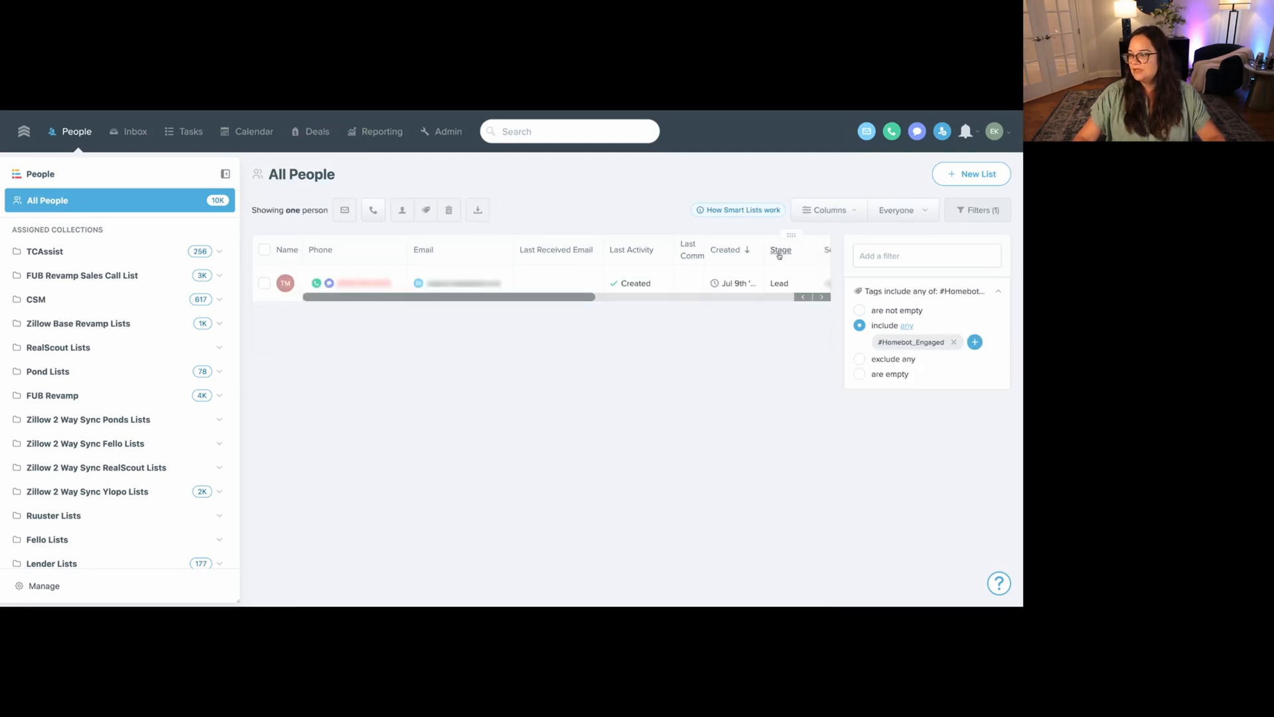
# Add a Phone is good filter to the tagged people list.
pyautogui.click(963, 256)
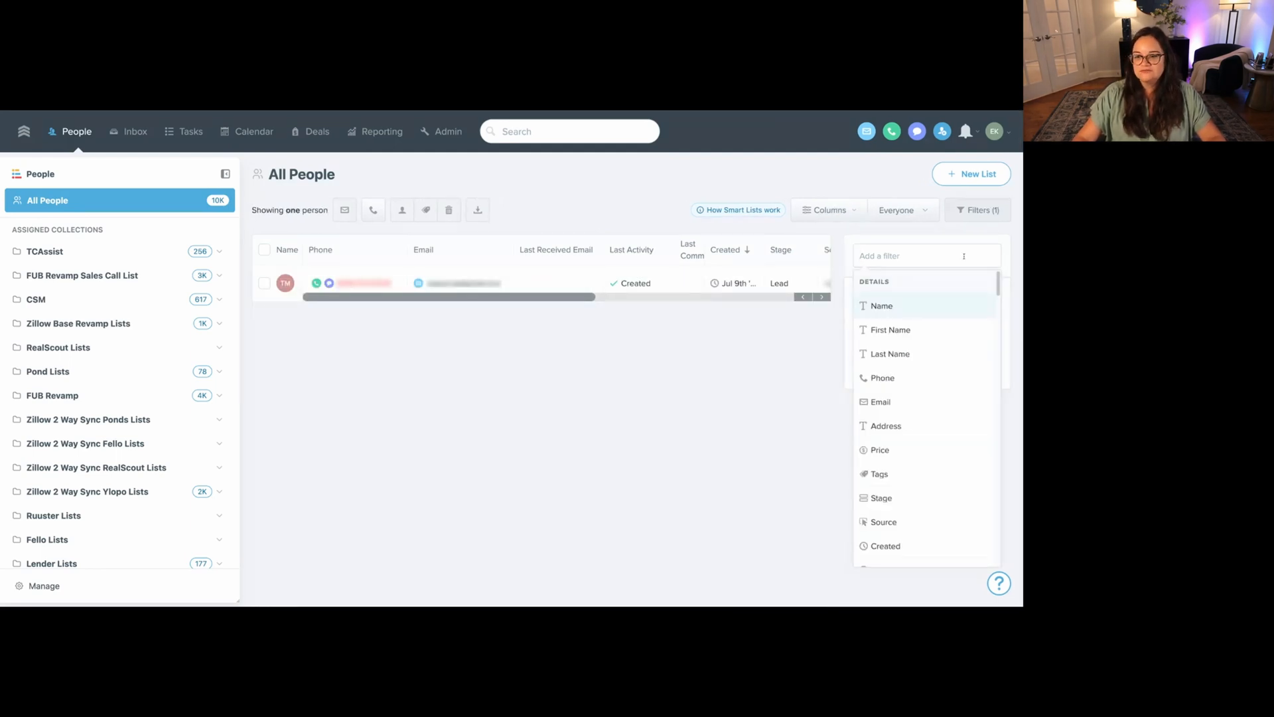
pyautogui.click(882, 378)
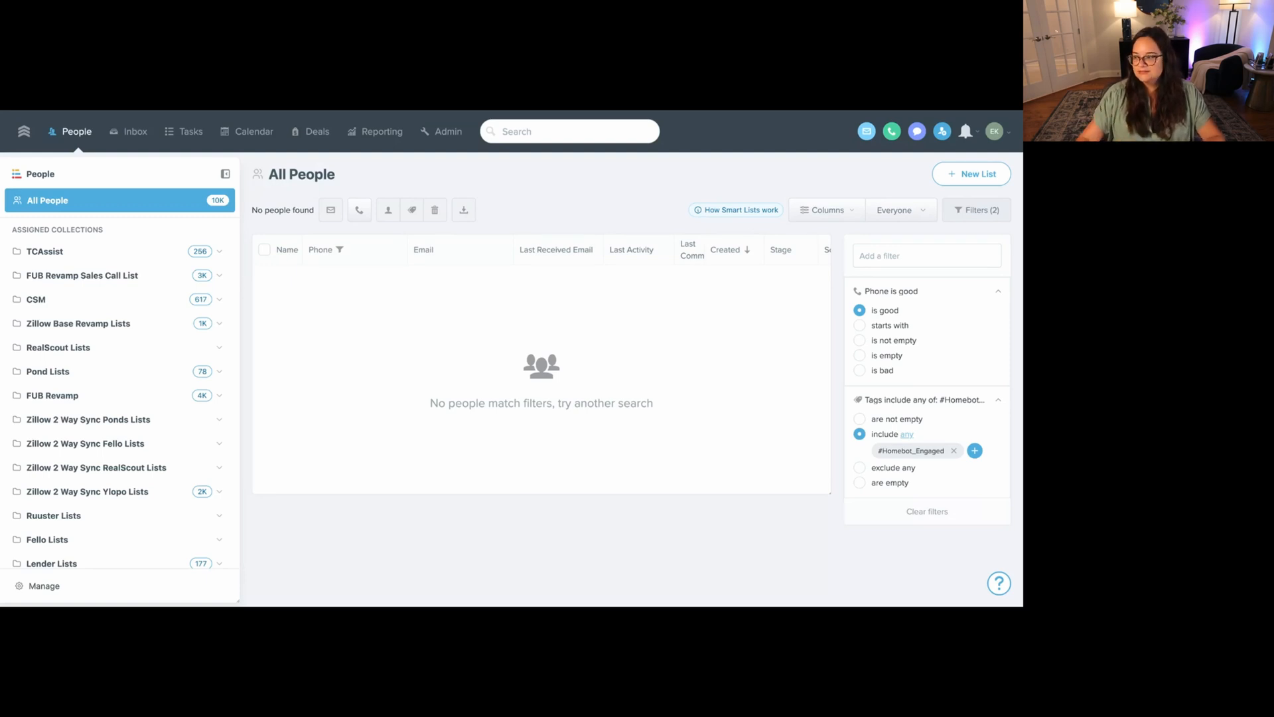
pyautogui.doubleClick(886, 456)
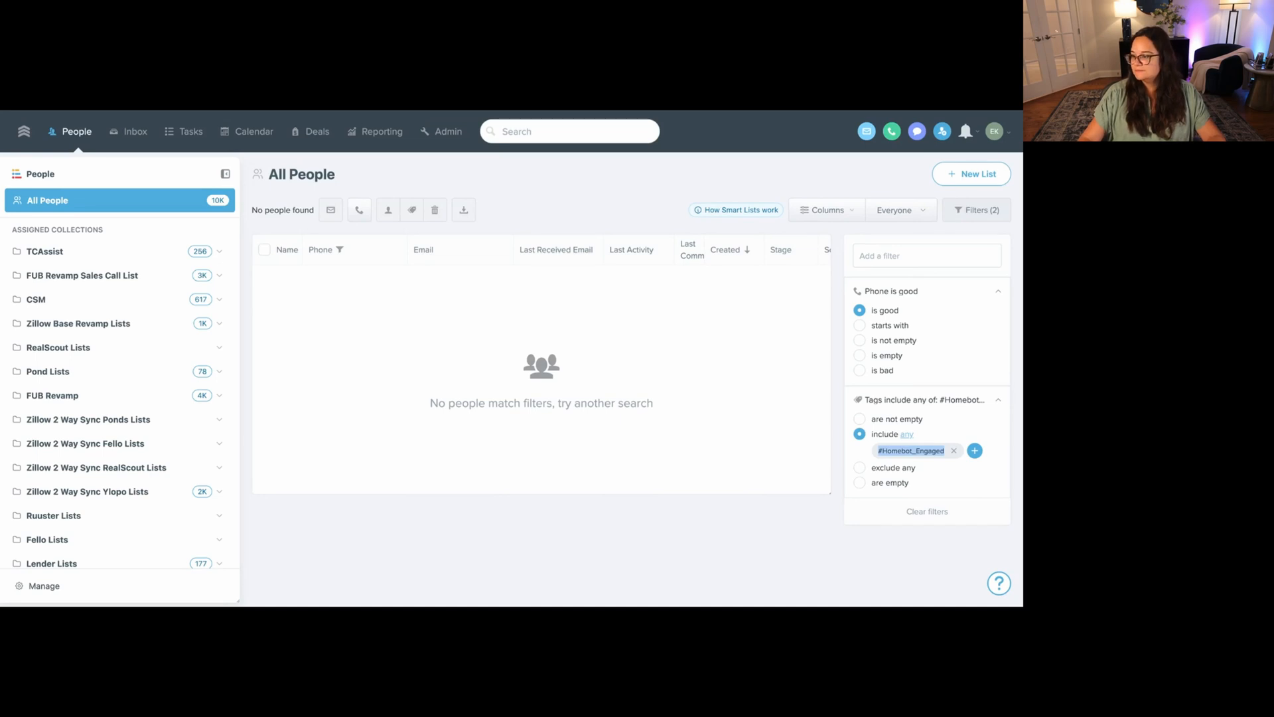
pyautogui.click(581, 187)
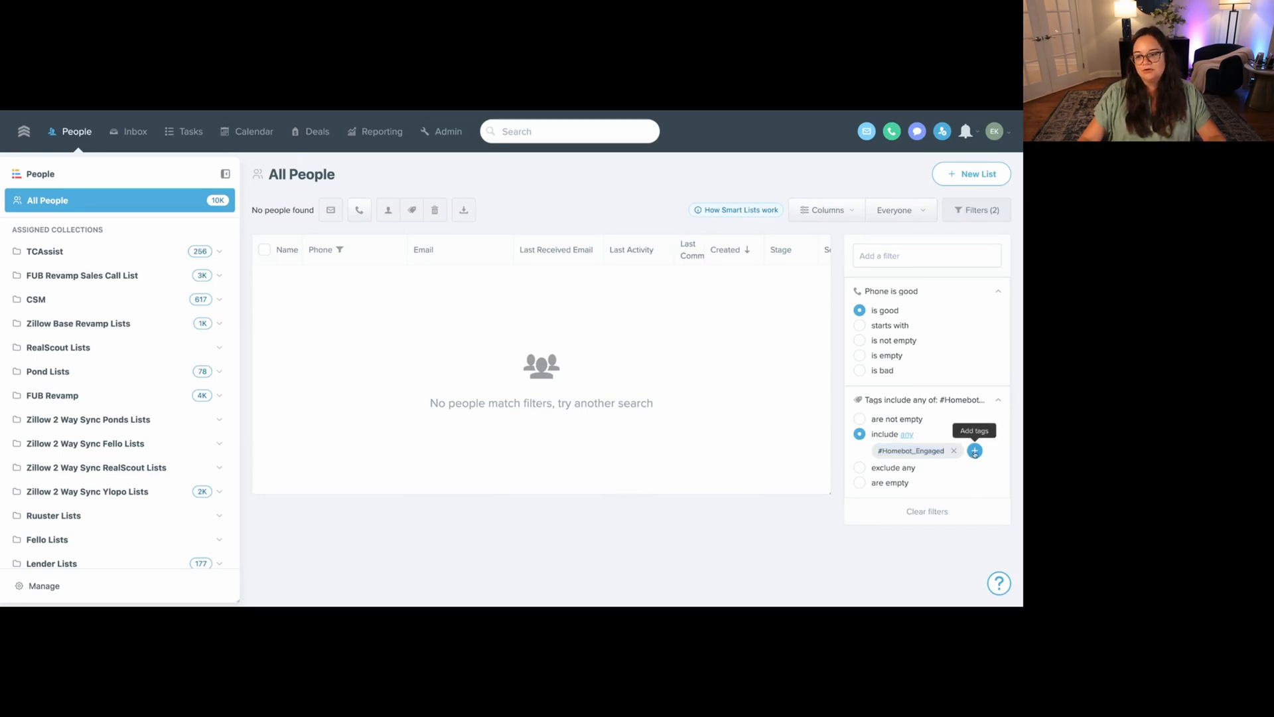
pyautogui.click(443, 133)
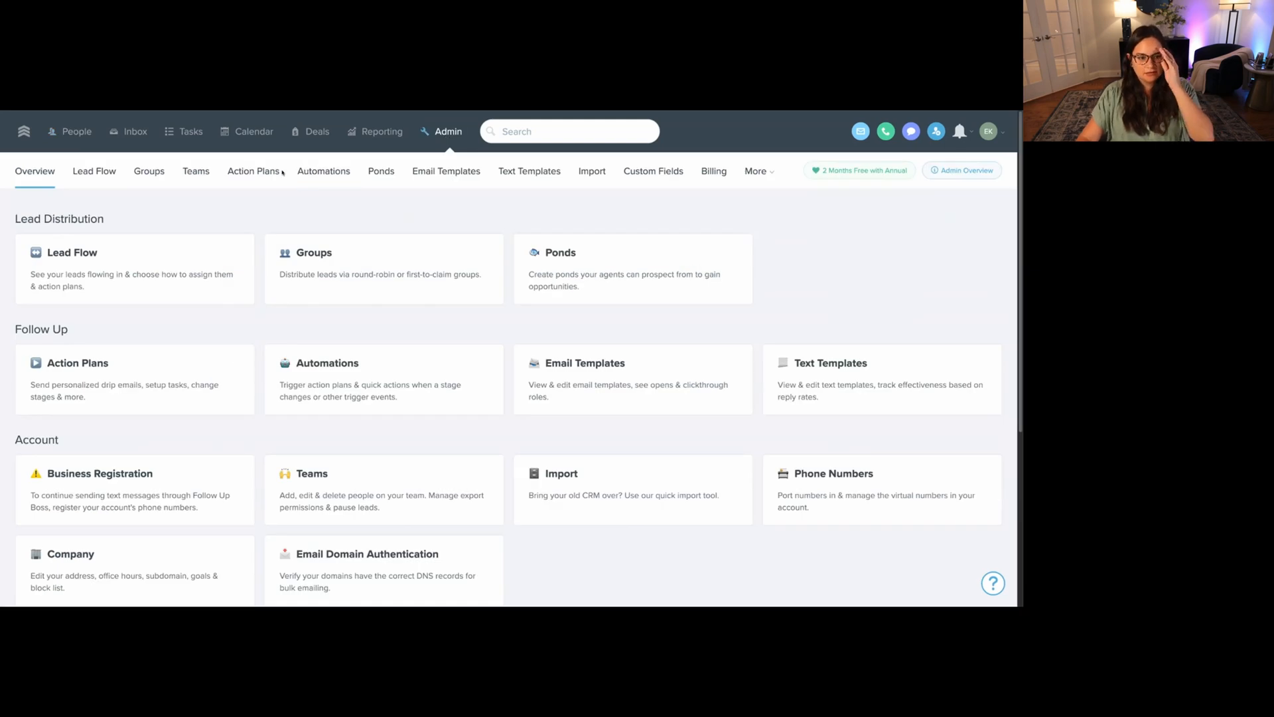
# Search the Email Templates list for 'automated'.
pyautogui.click(471, 169)
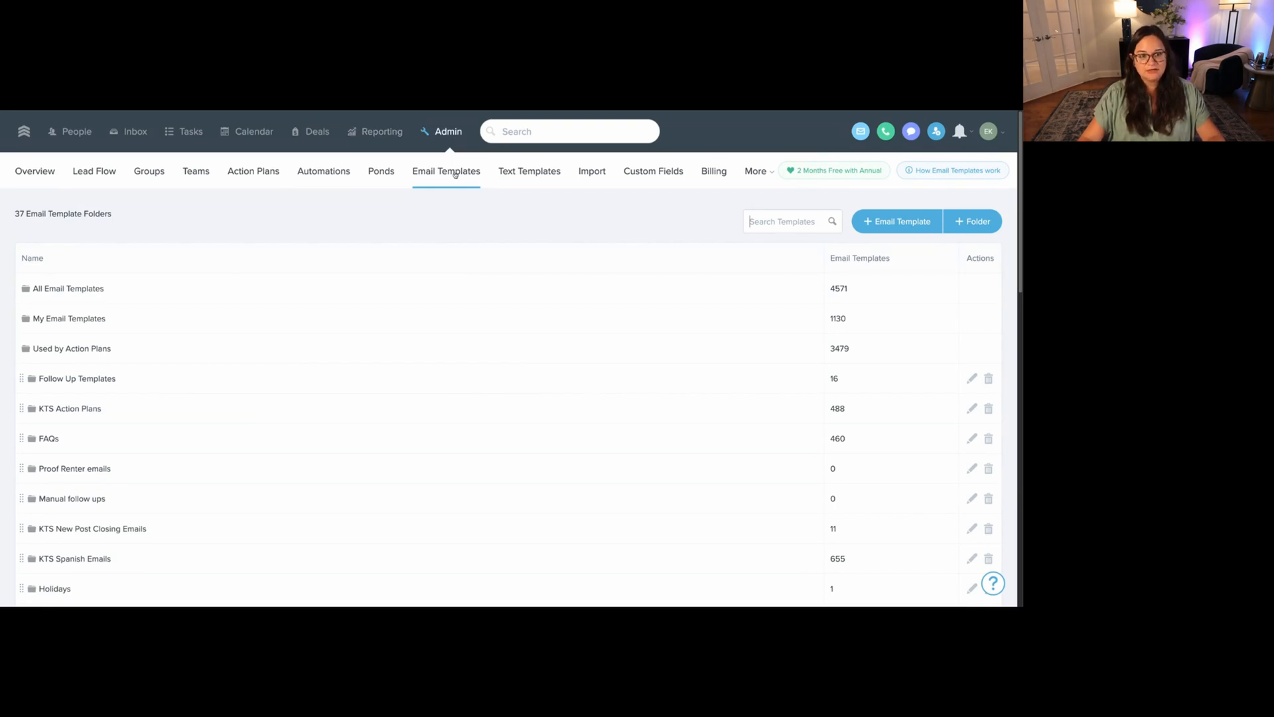
pyautogui.click(891, 221)
pyautogui.click(730, 188)
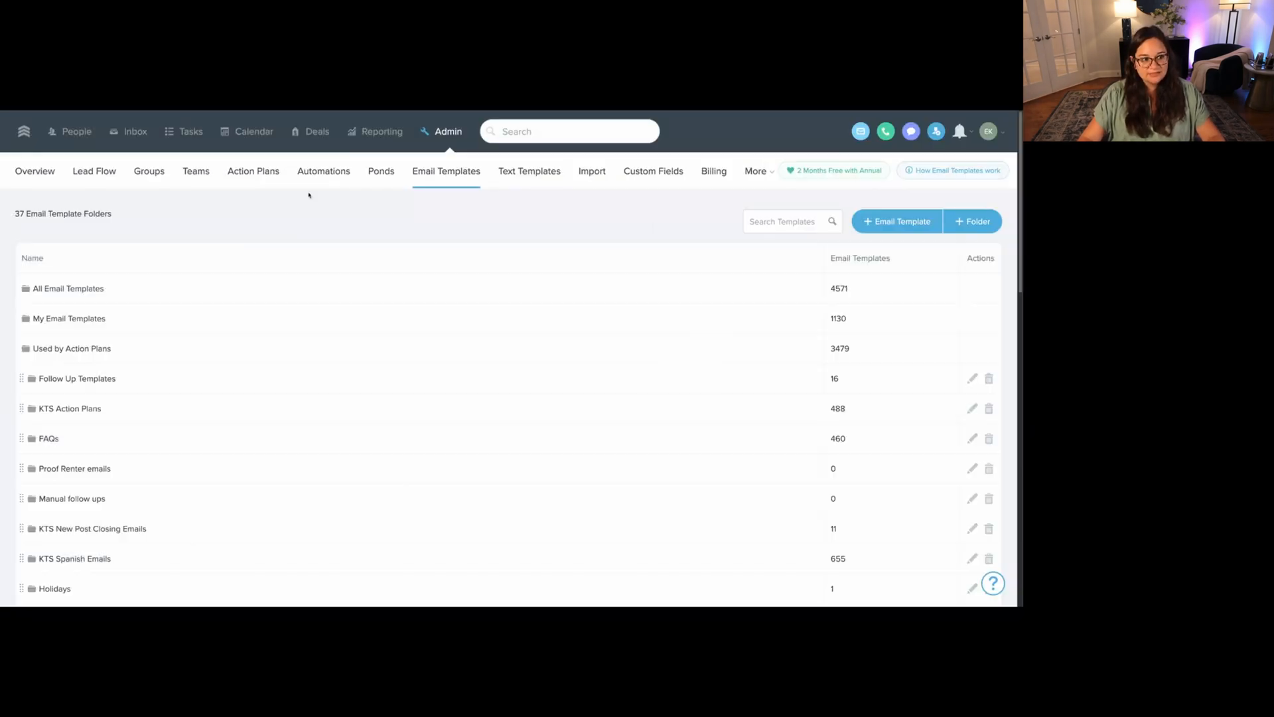
pyautogui.click(773, 221)
pyautogui.write('automated')
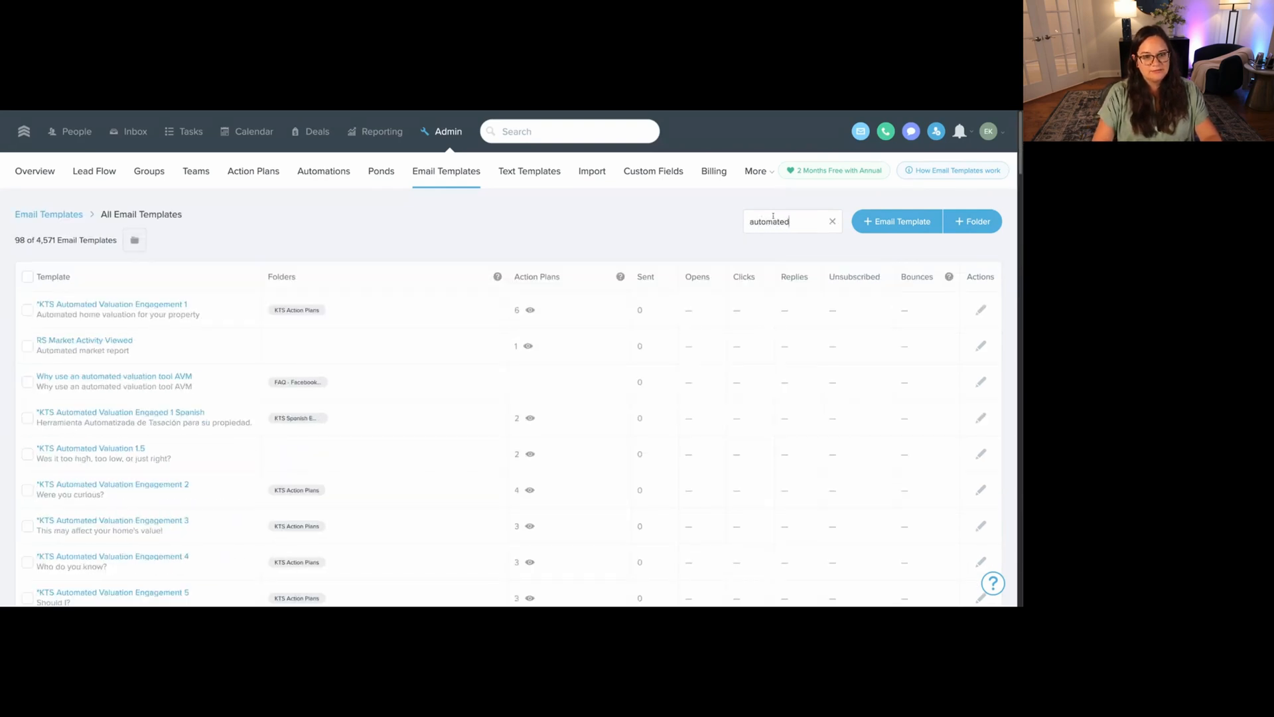
# Read through the Automated Valuation Engagement 1 and 2 email templates without changing them.
pyautogui.click(174, 304)
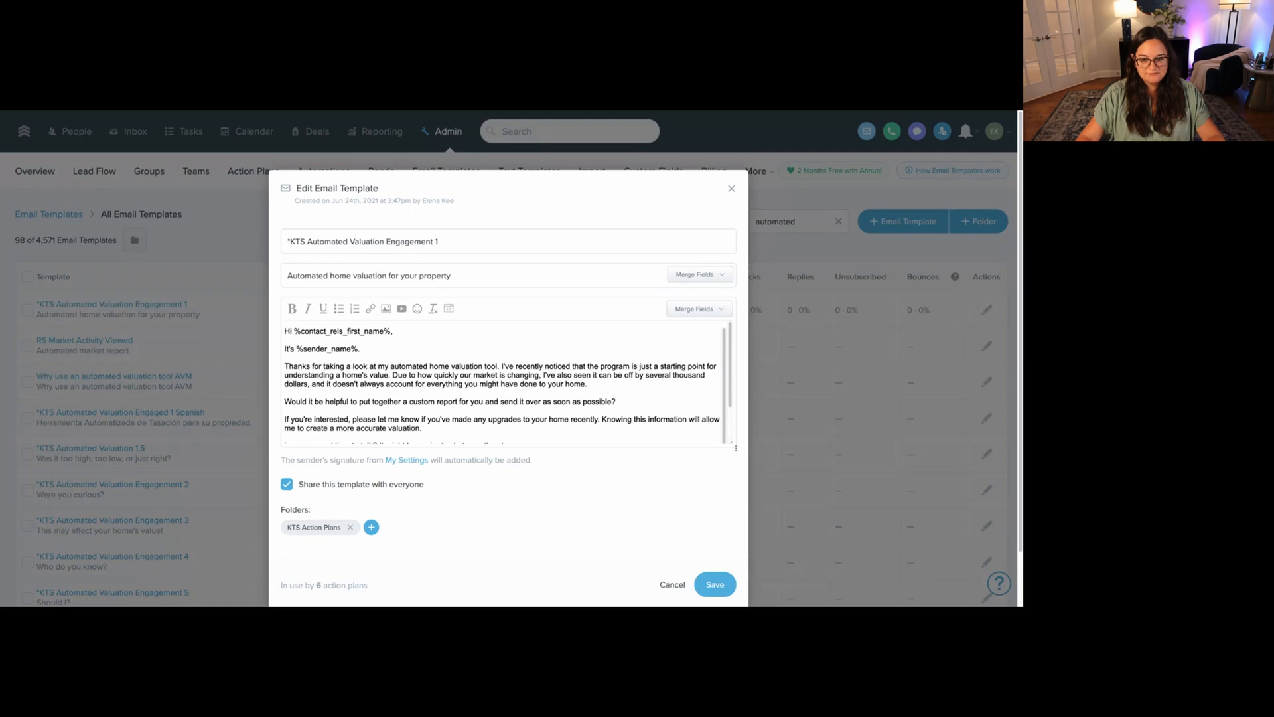
pyautogui.moveTo(729, 444); pyautogui.dragTo(762, 521)
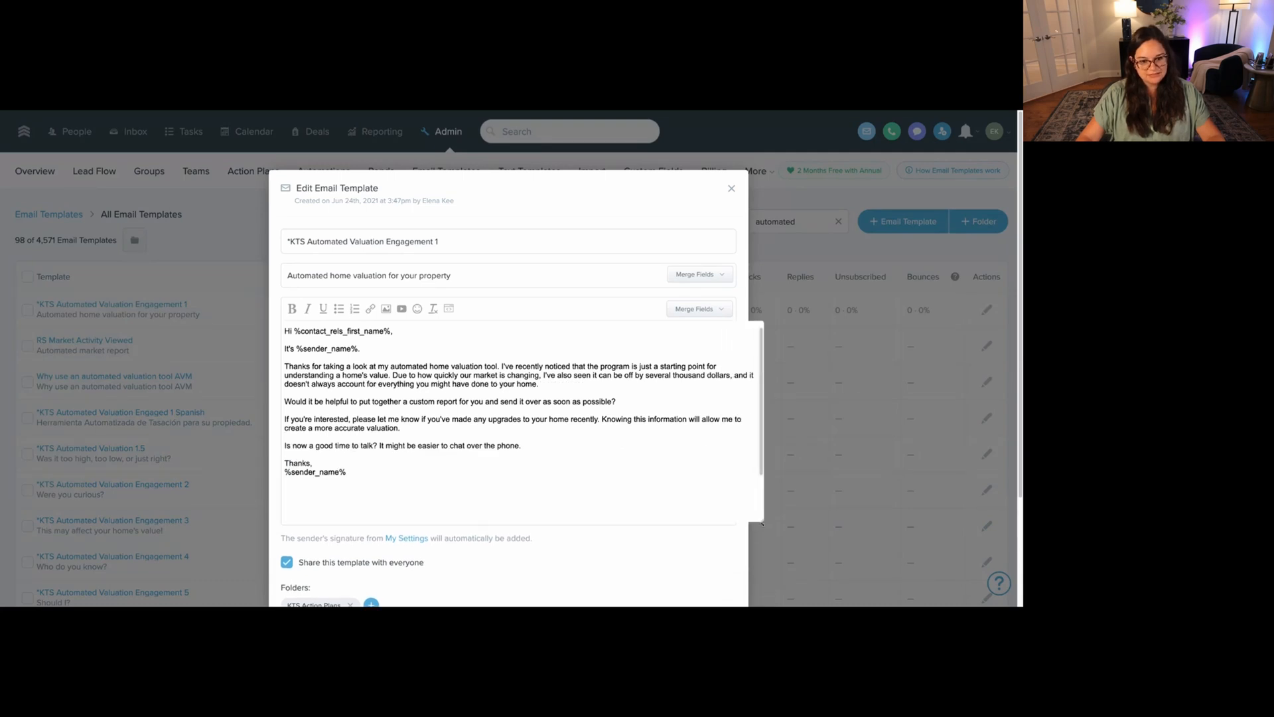
pyautogui.moveTo(285, 366); pyautogui.dragTo(578, 390)
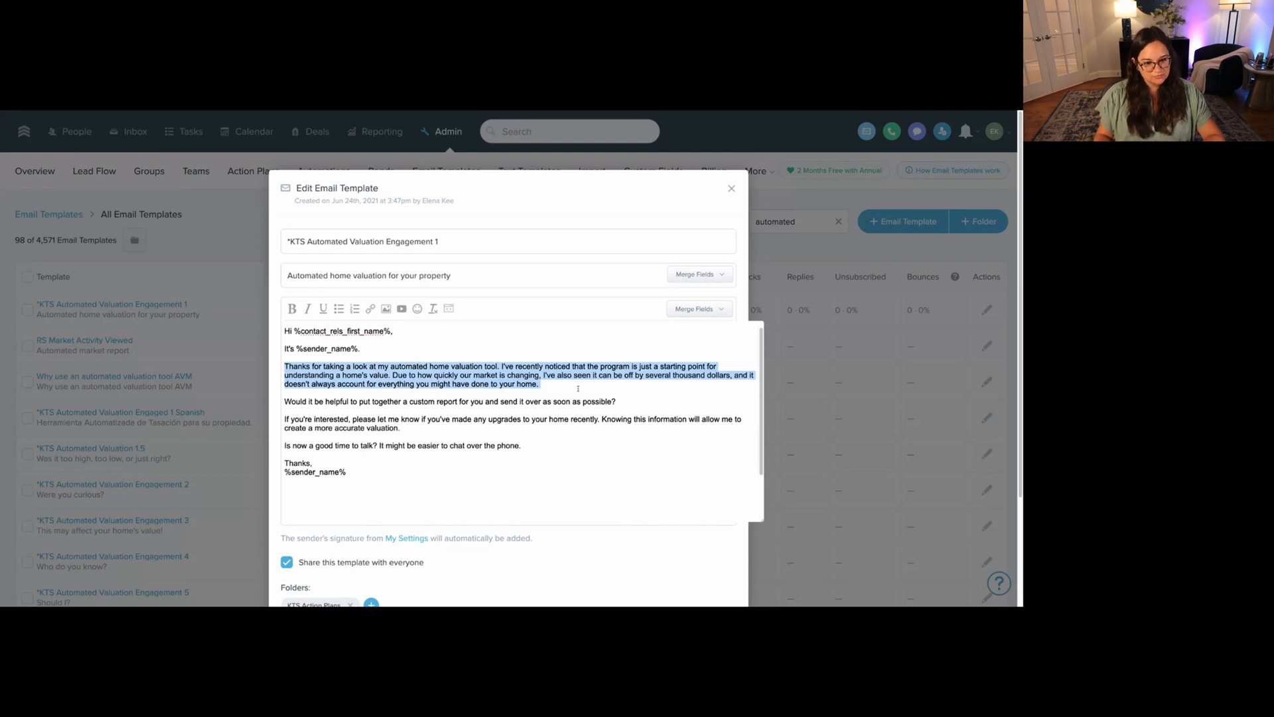
pyautogui.moveTo(617, 402); pyautogui.dragTo(303, 393)
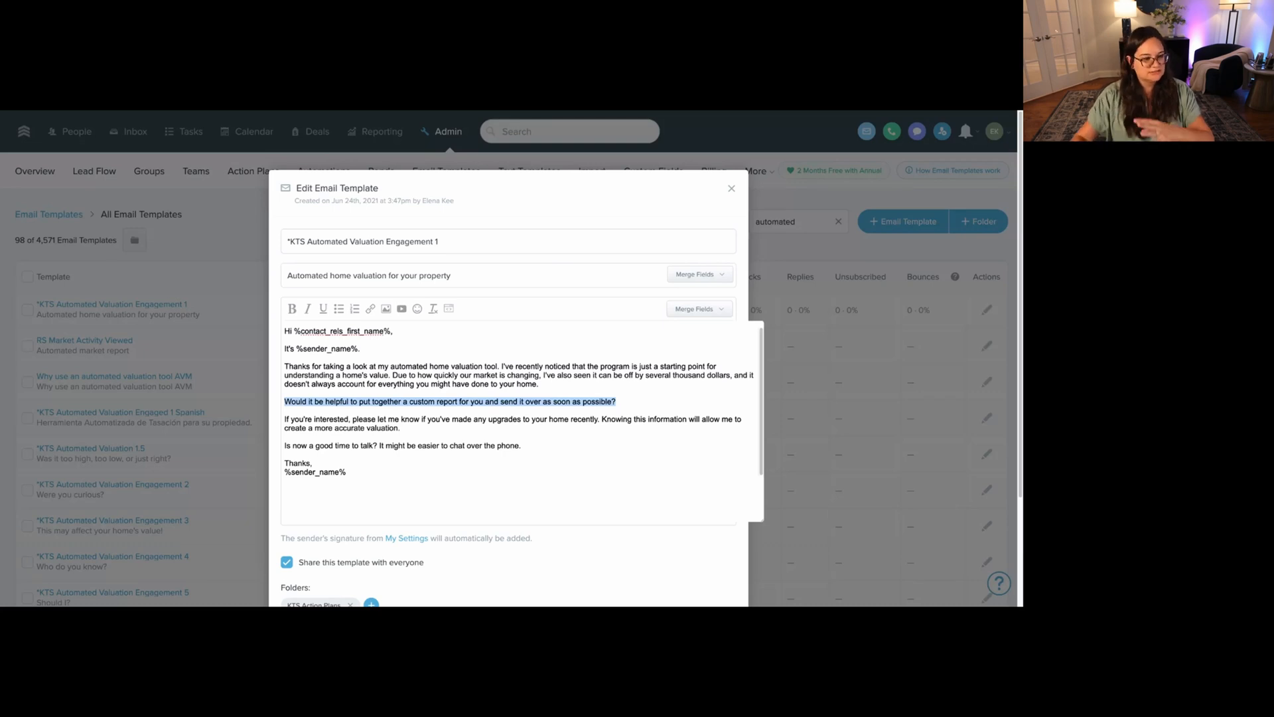
pyautogui.press('Escape')
pyautogui.click(166, 451)
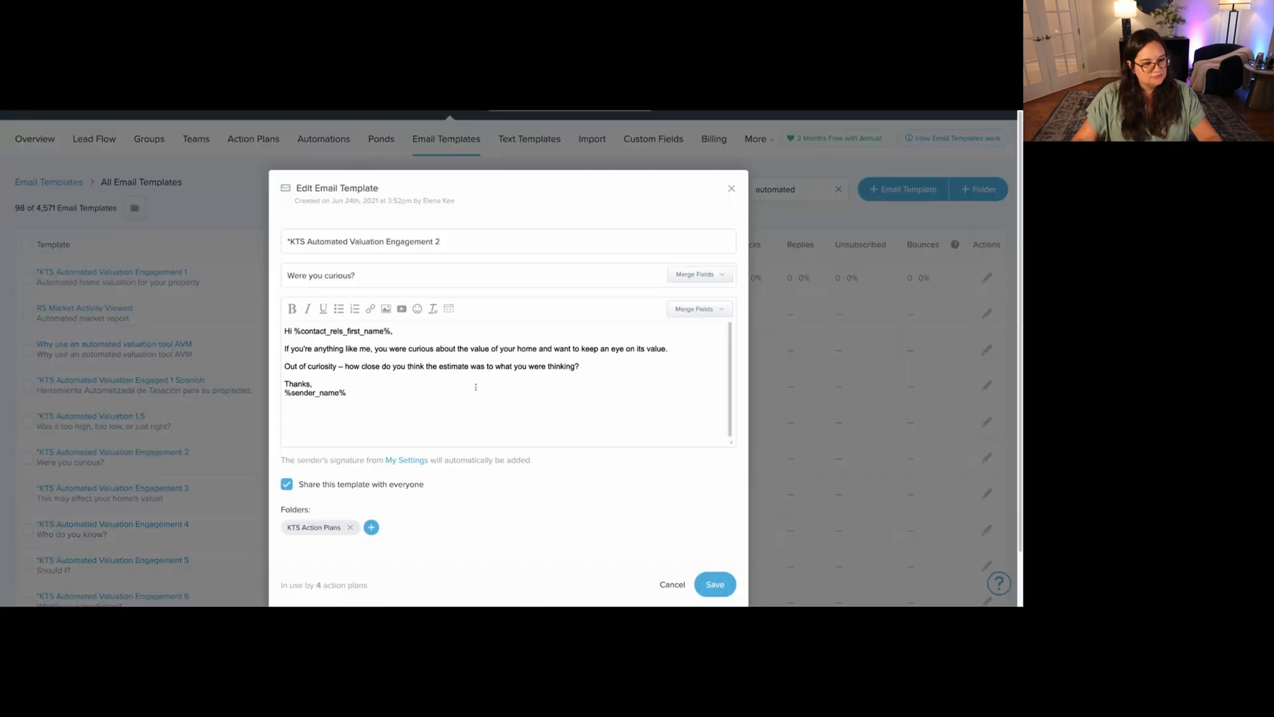
pyautogui.press('Escape')
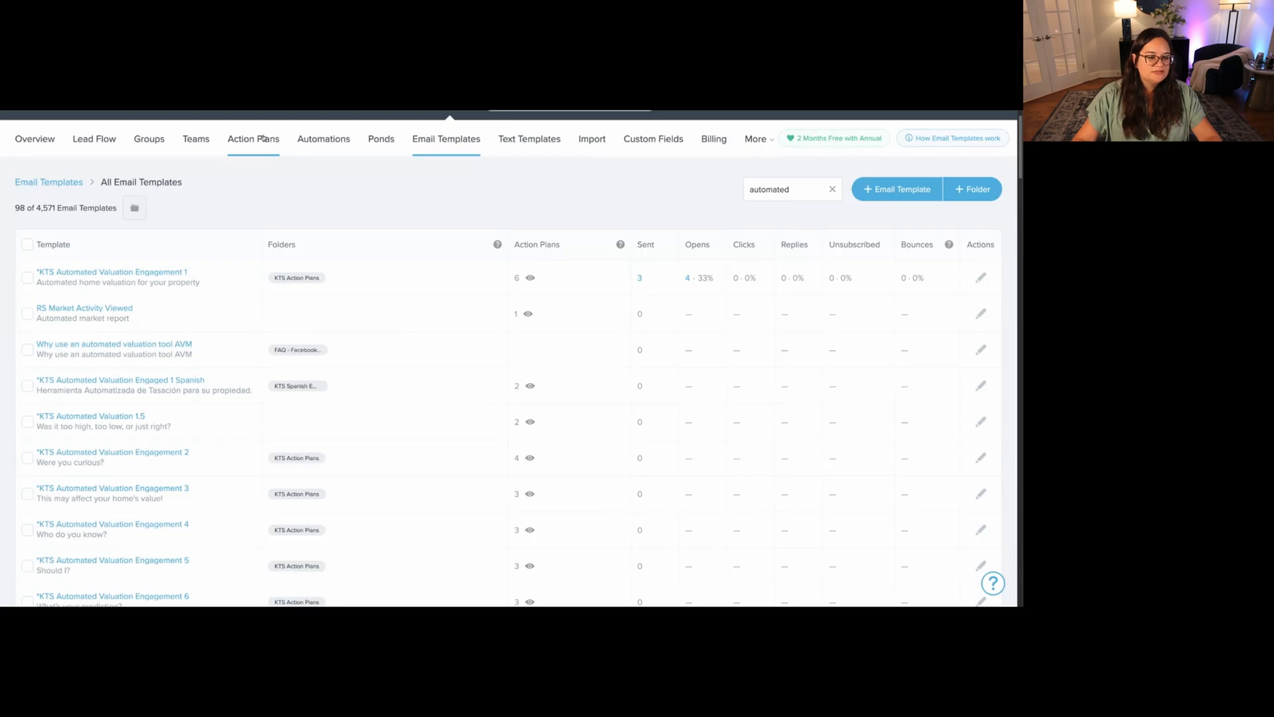
pyautogui.click(264, 139)
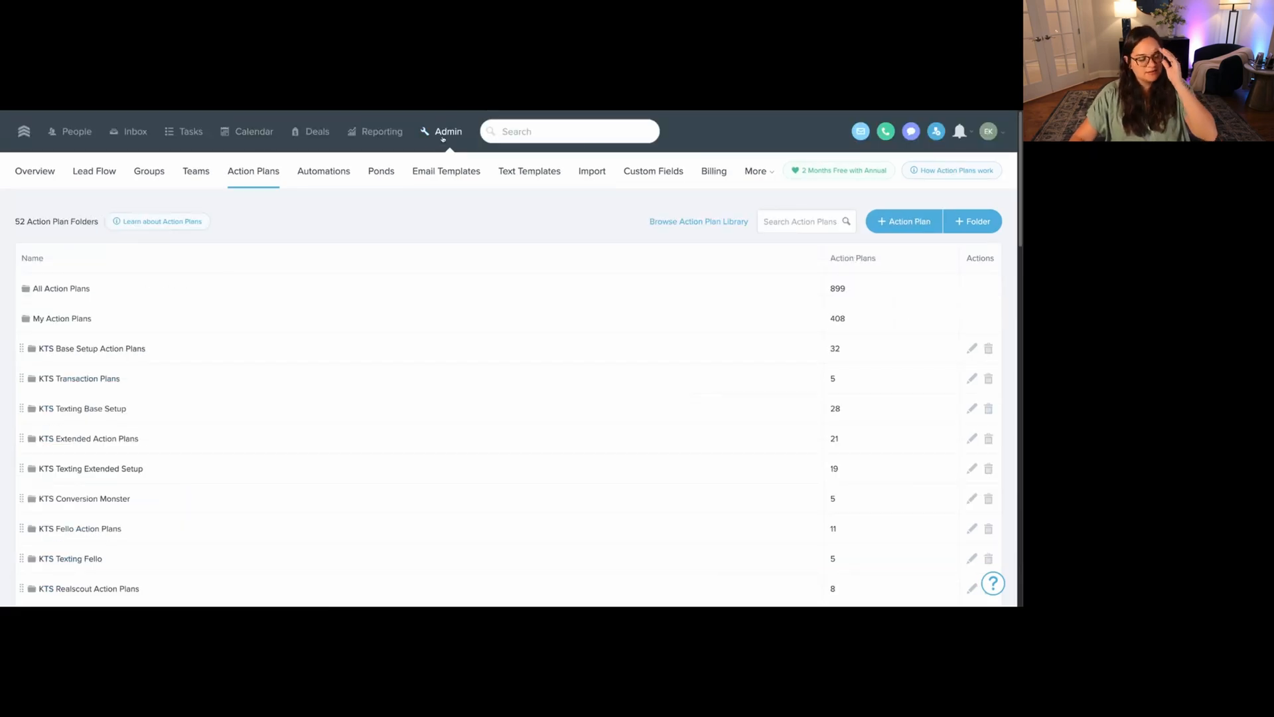
# Create 'Automated Valuation Engagement' plan, include all emails, step 1 sends Automated Valuation Engagement 1.
pyautogui.click(904, 221)
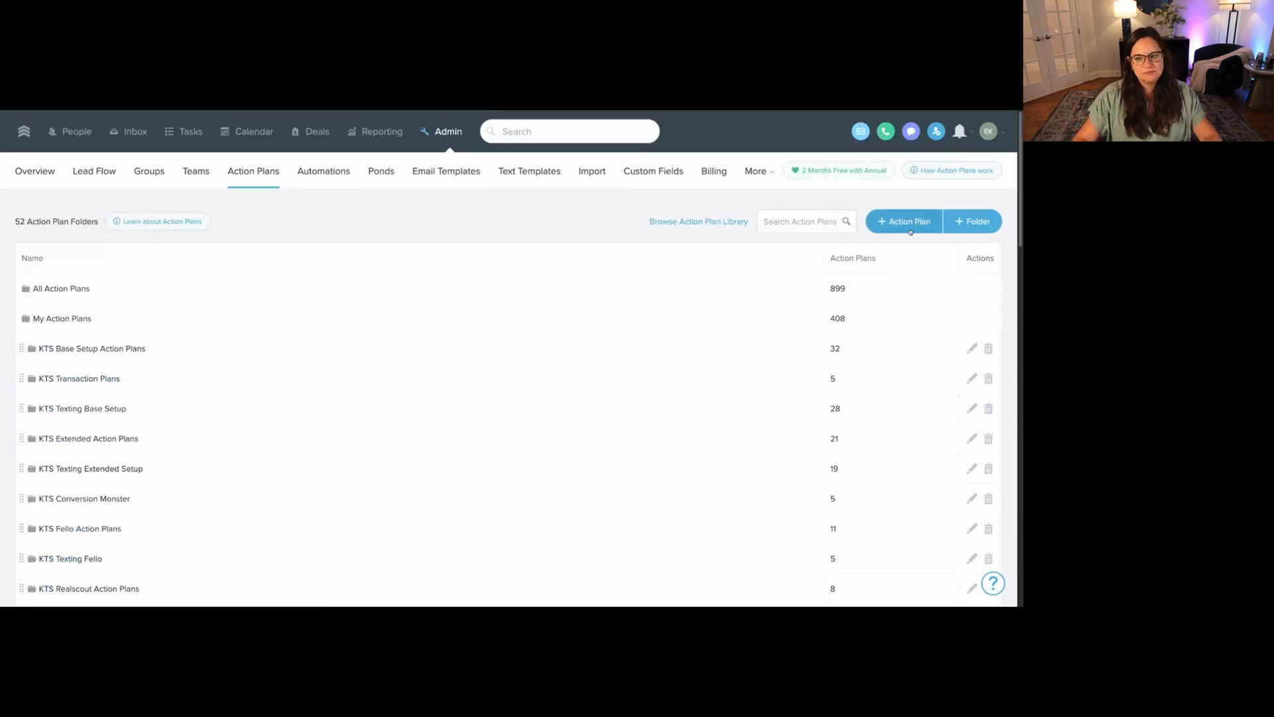
pyautogui.write('Automated Valuation')
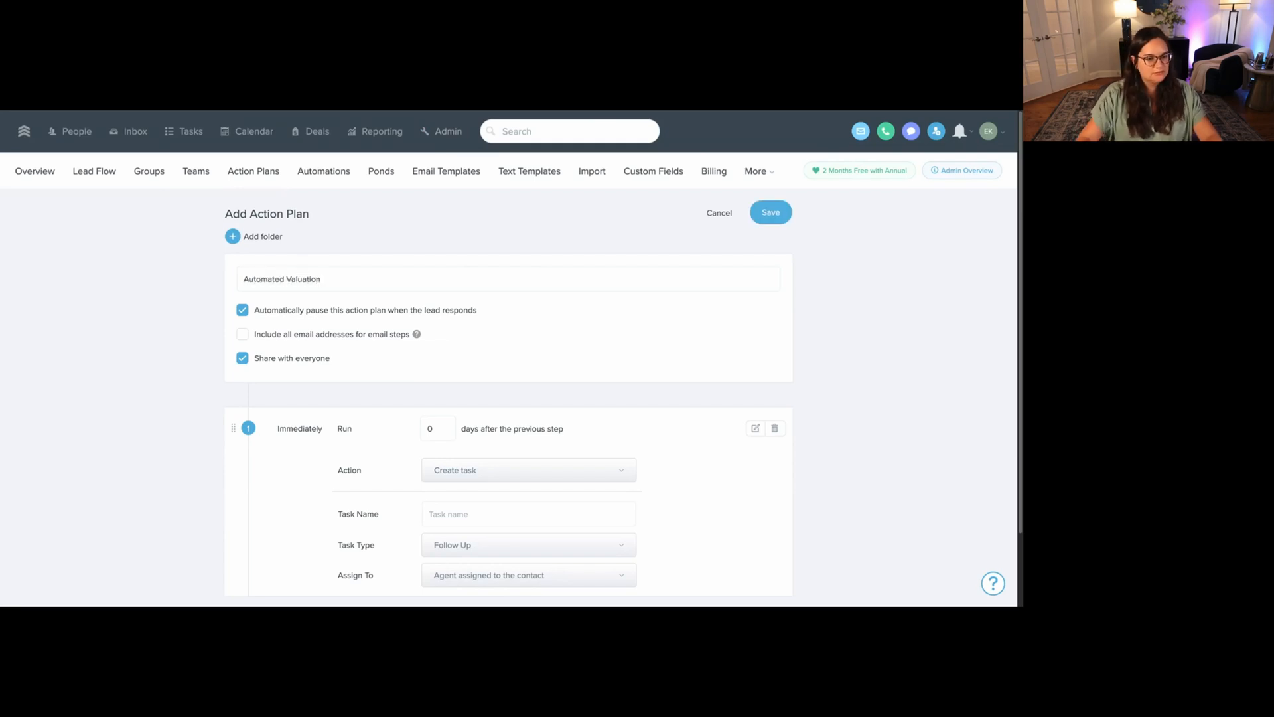
pyautogui.write(' Engagement')
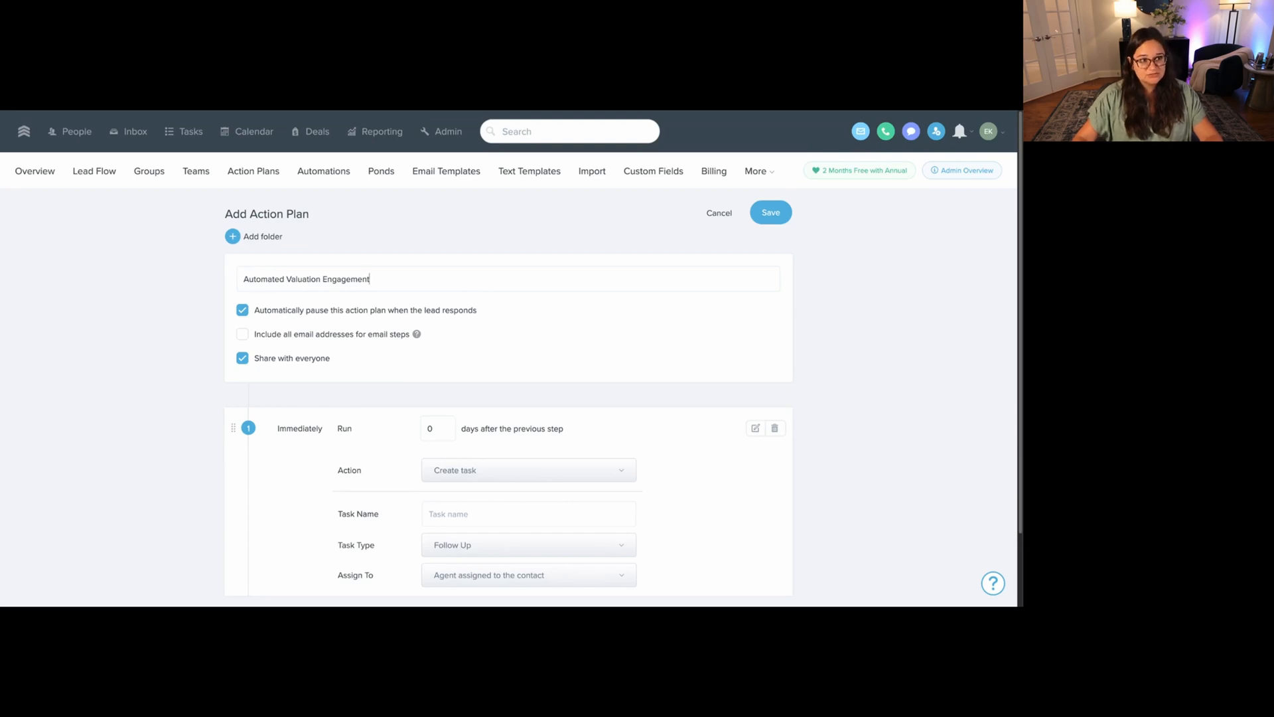
pyautogui.click(242, 335)
pyautogui.scroll(-1, 412, 355)
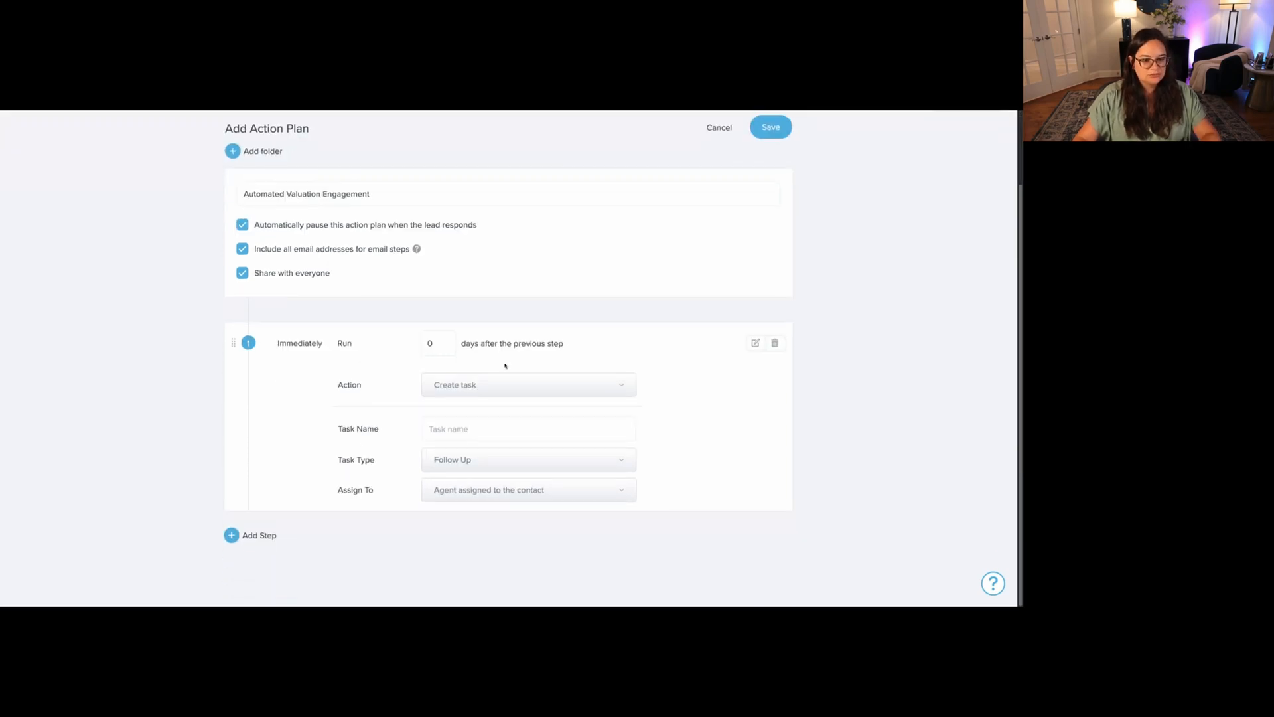
pyautogui.click(568, 389)
pyautogui.click(578, 433)
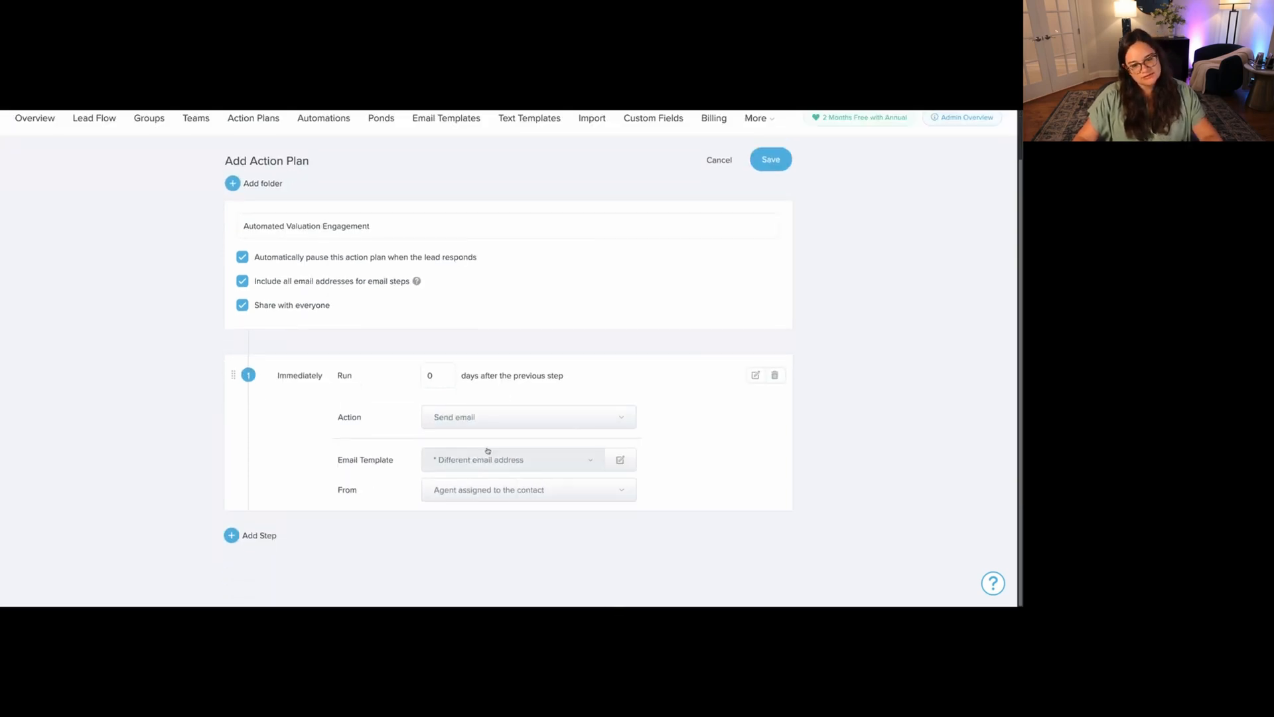
pyautogui.click(485, 451)
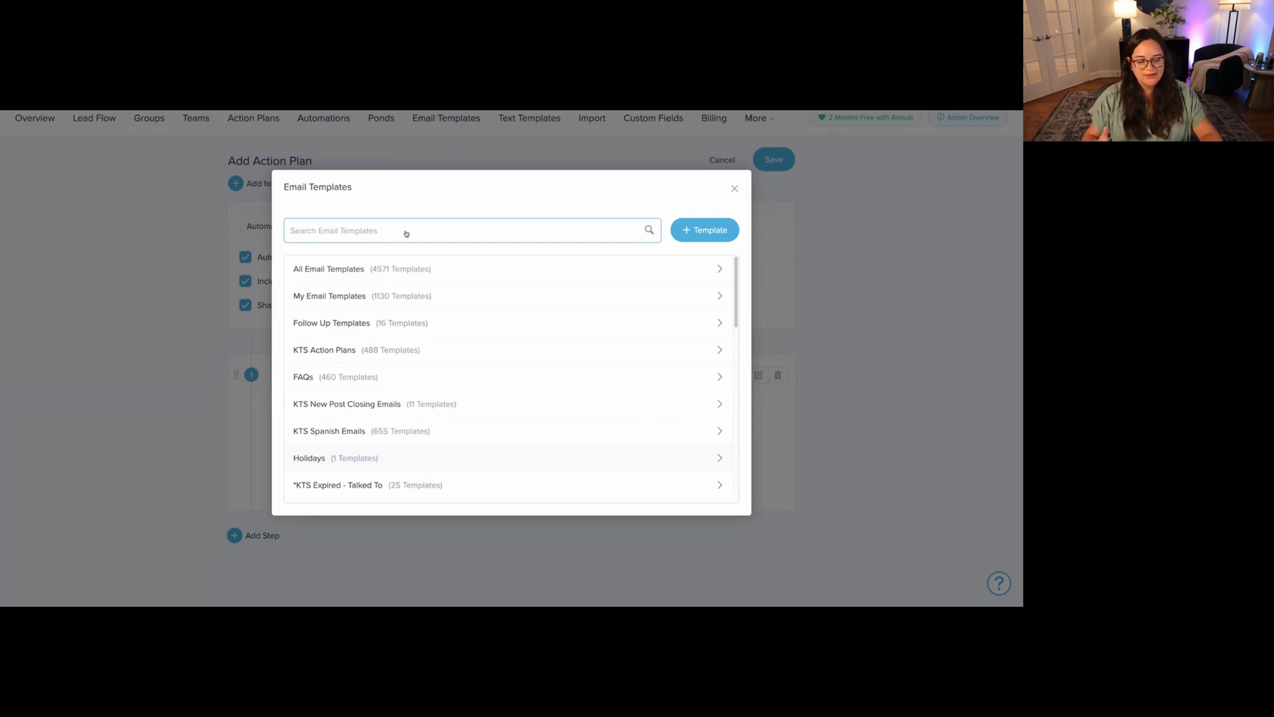
pyautogui.write('automated')
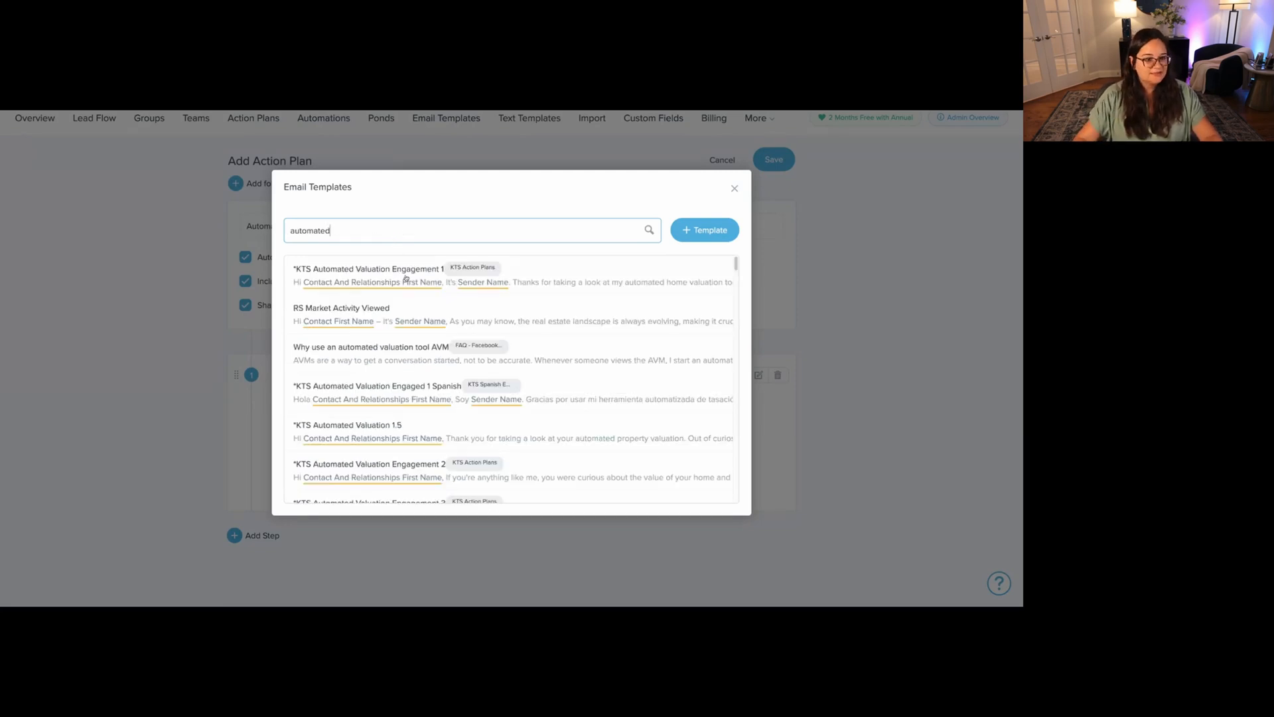
pyautogui.click(354, 285)
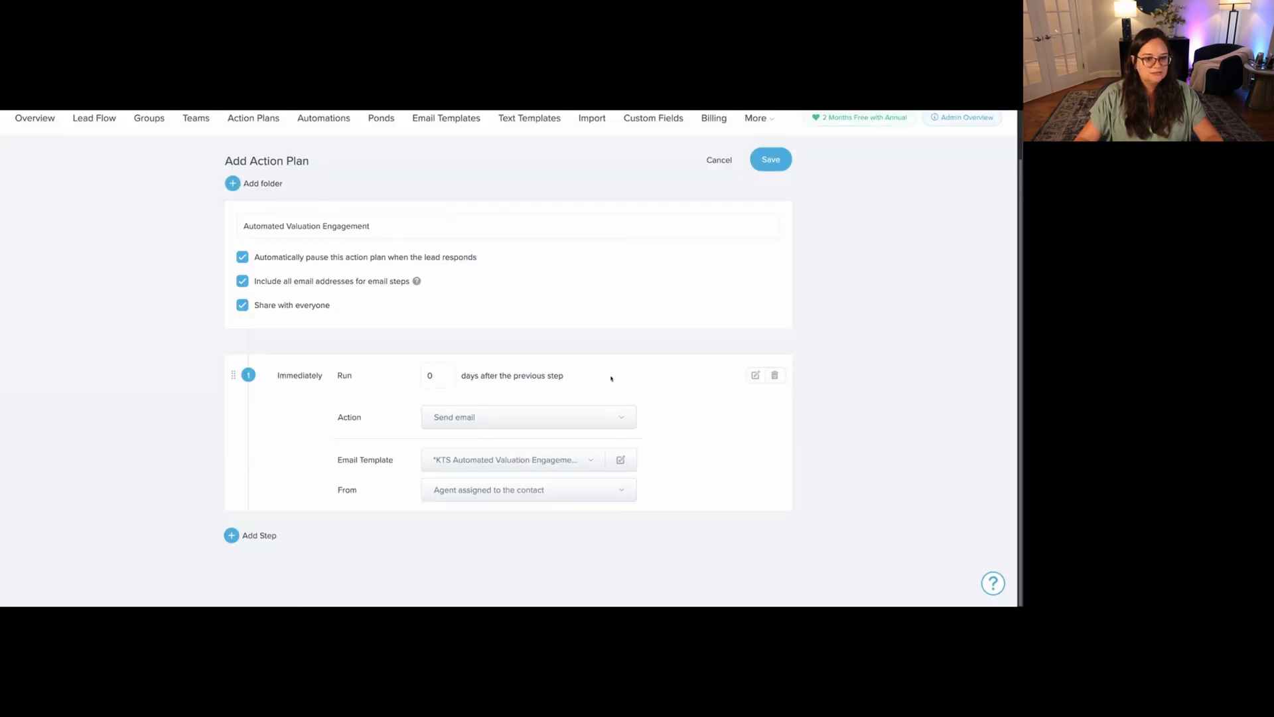
# Add a second Send email step and recheck step 1's template.
pyautogui.click(252, 534)
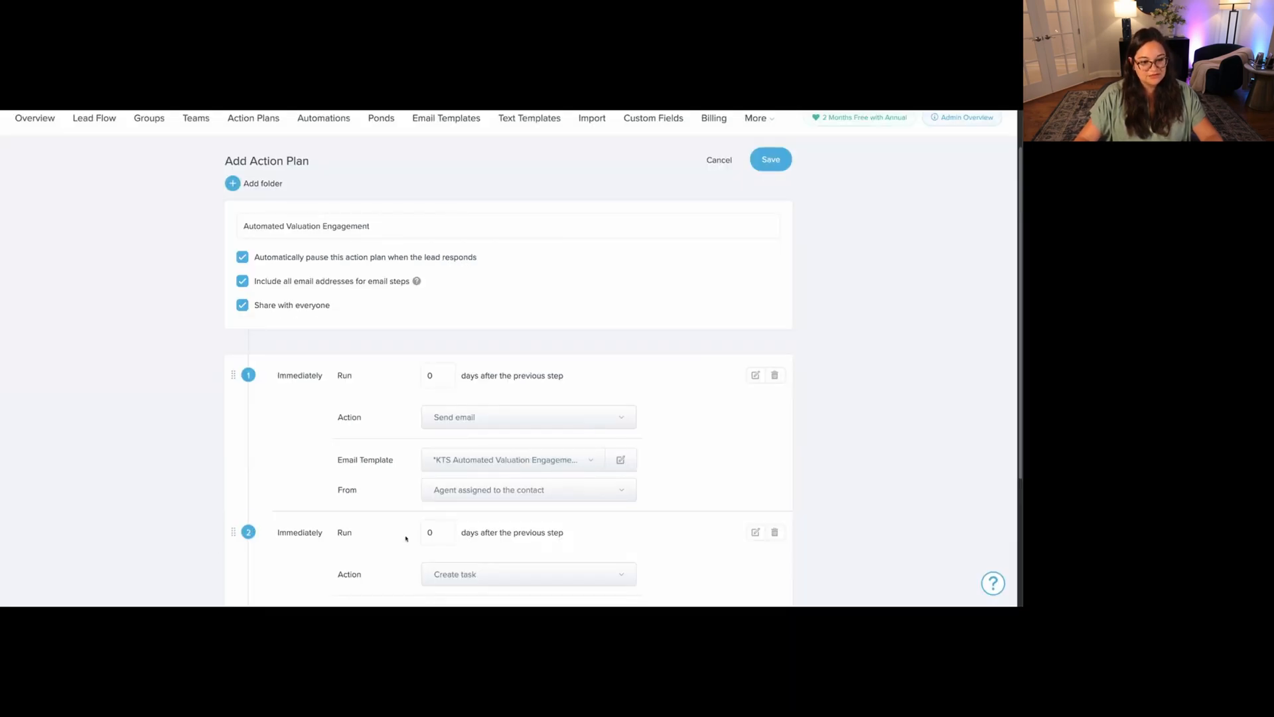
pyautogui.write('1')
pyautogui.scroll(-3, 597, 511)
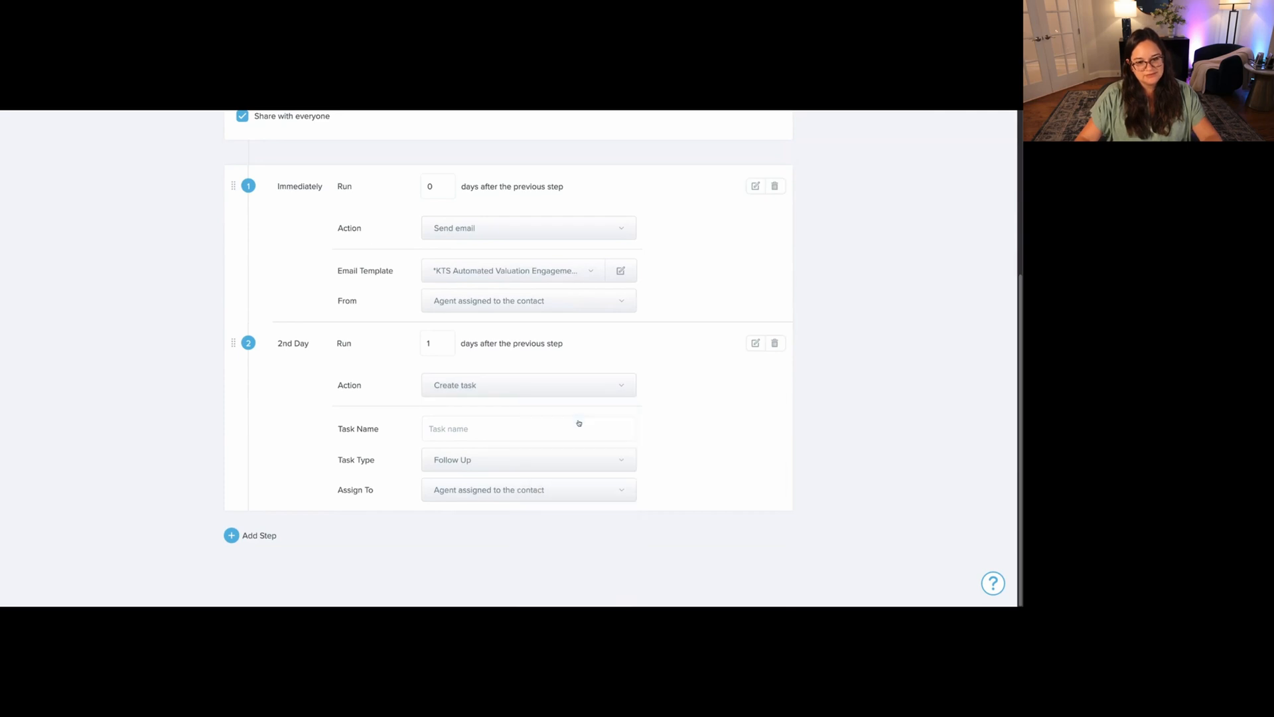
pyautogui.click(564, 392)
pyautogui.click(541, 435)
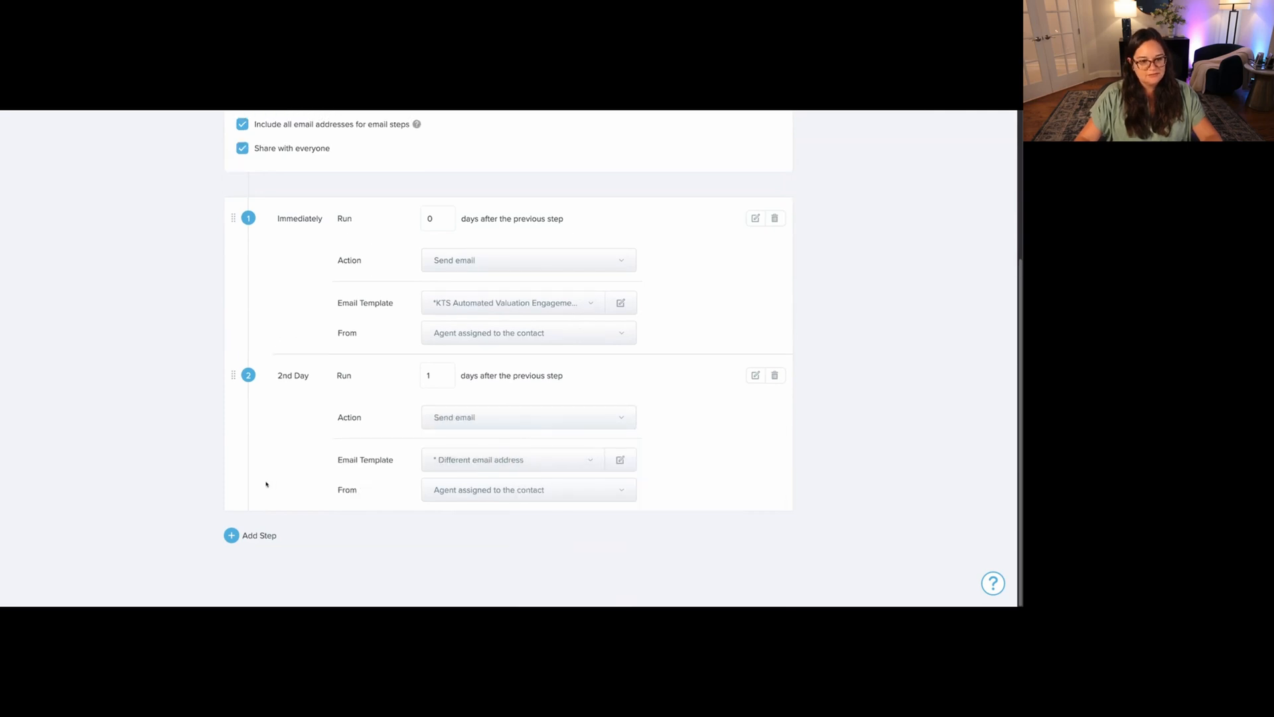
pyautogui.scroll(4, 263, 486)
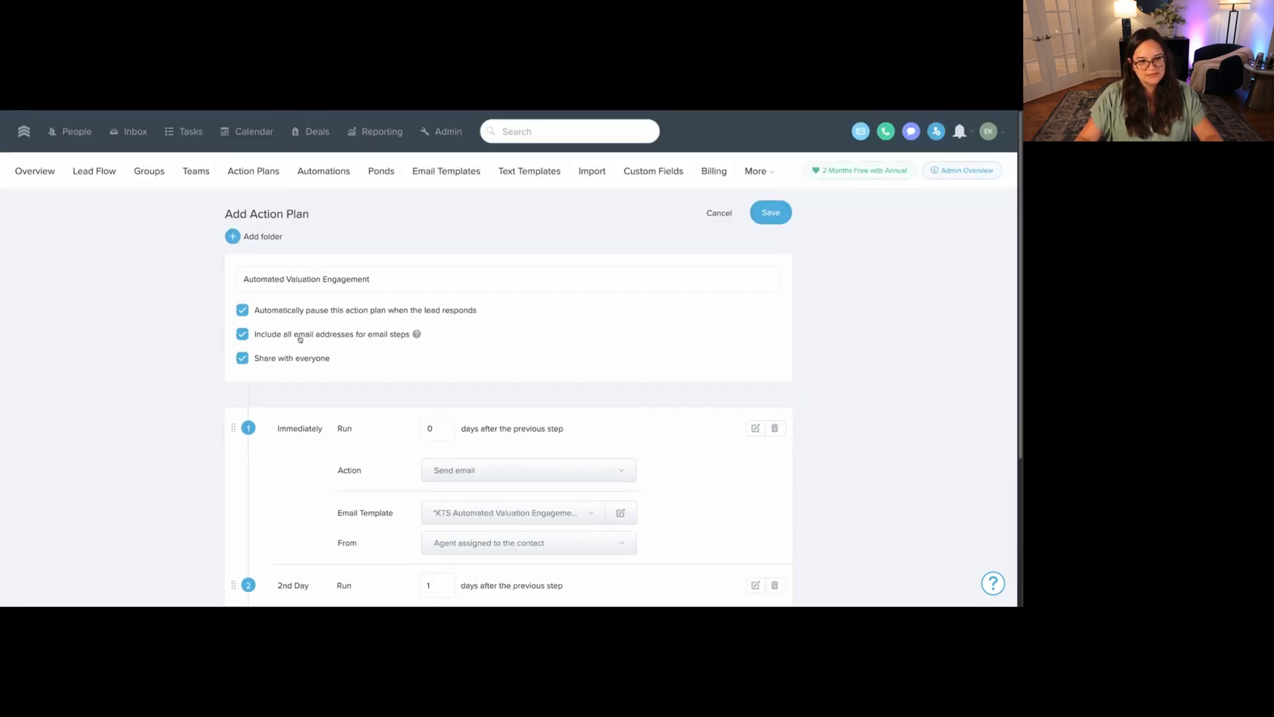
pyautogui.scroll(-1, 408, 360)
pyautogui.scroll(-2, 408, 360)
pyautogui.click(619, 436)
pyautogui.moveTo(393, 330); pyautogui.dragTo(293, 331)
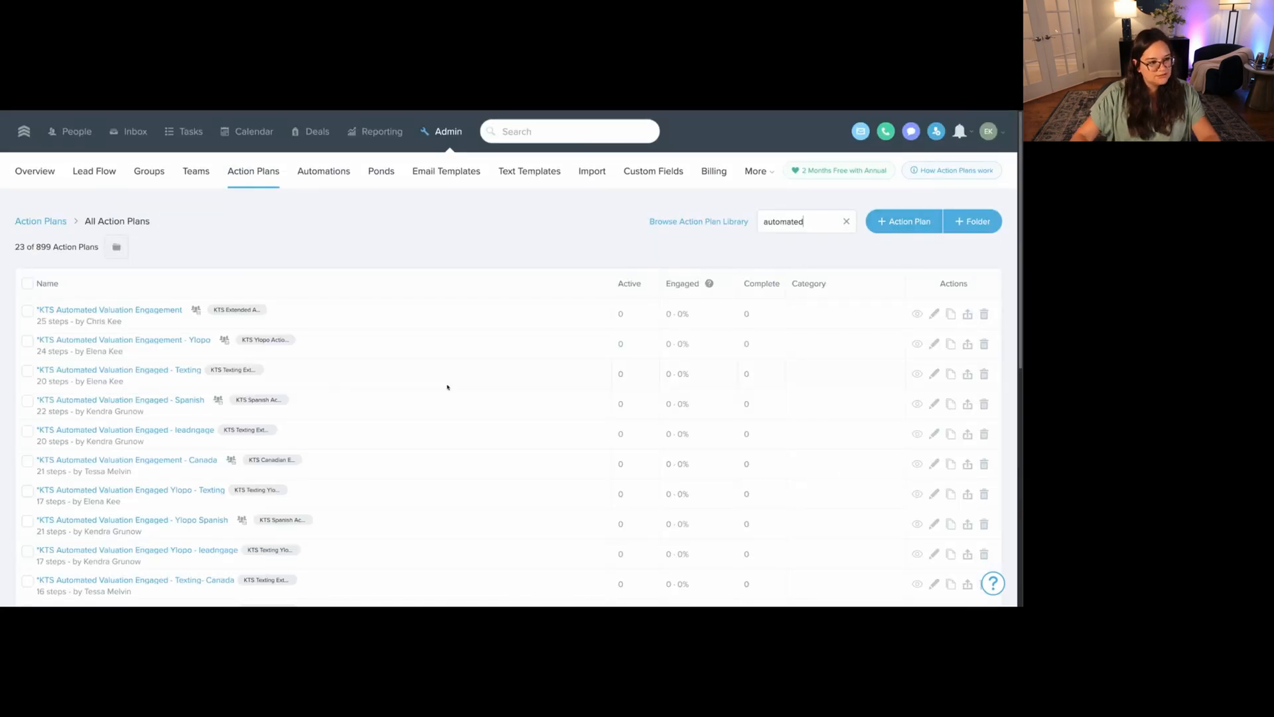
# Compare against the existing KTS Automated Valuation Engagement plan's steps, then save the plan.
pyautogui.click(124, 311)
pyautogui.scroll(-2, 479, 430)
pyautogui.scroll(-1, 479, 430)
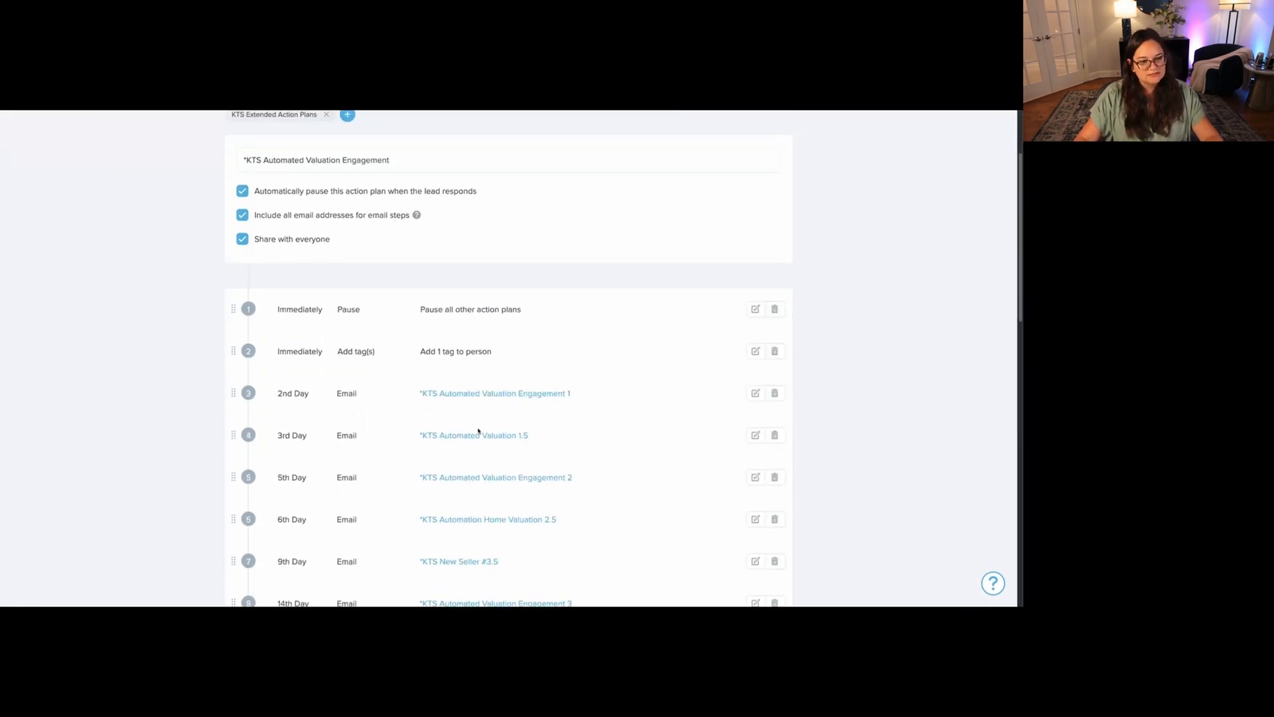
pyautogui.click(755, 435)
pyautogui.scroll(-10, 742, 460)
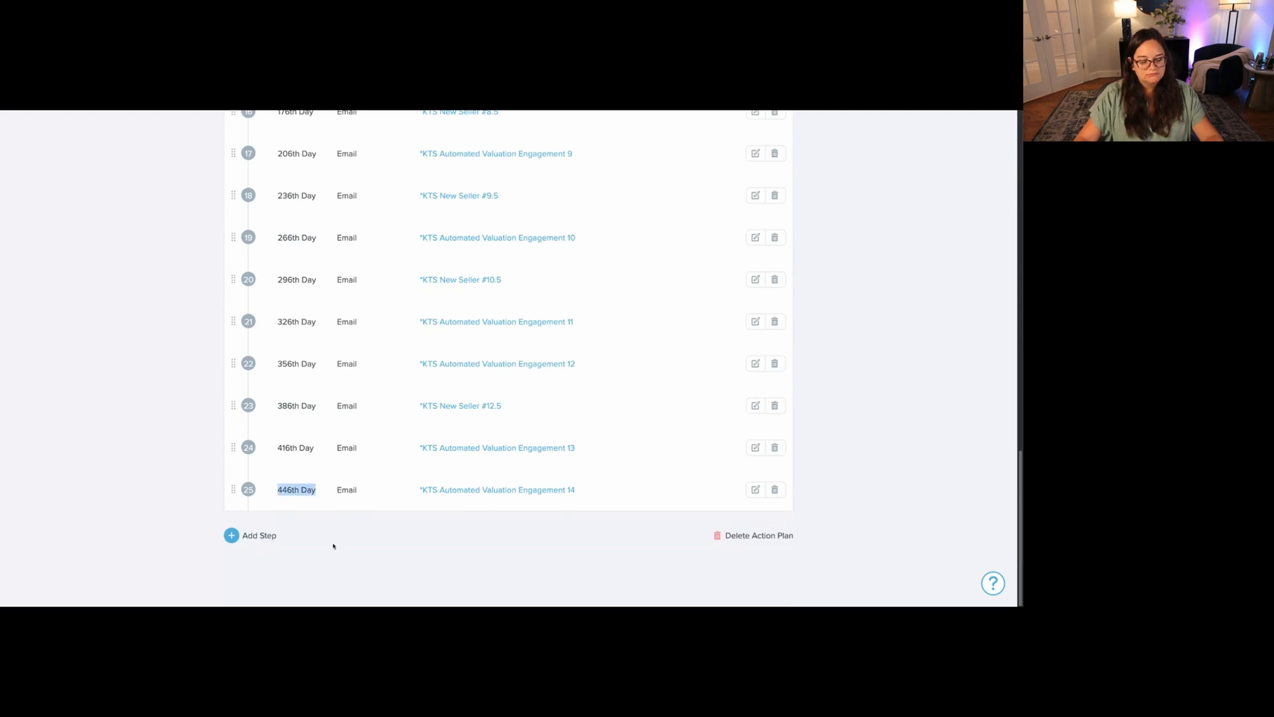
pyautogui.scroll(20, 333, 544)
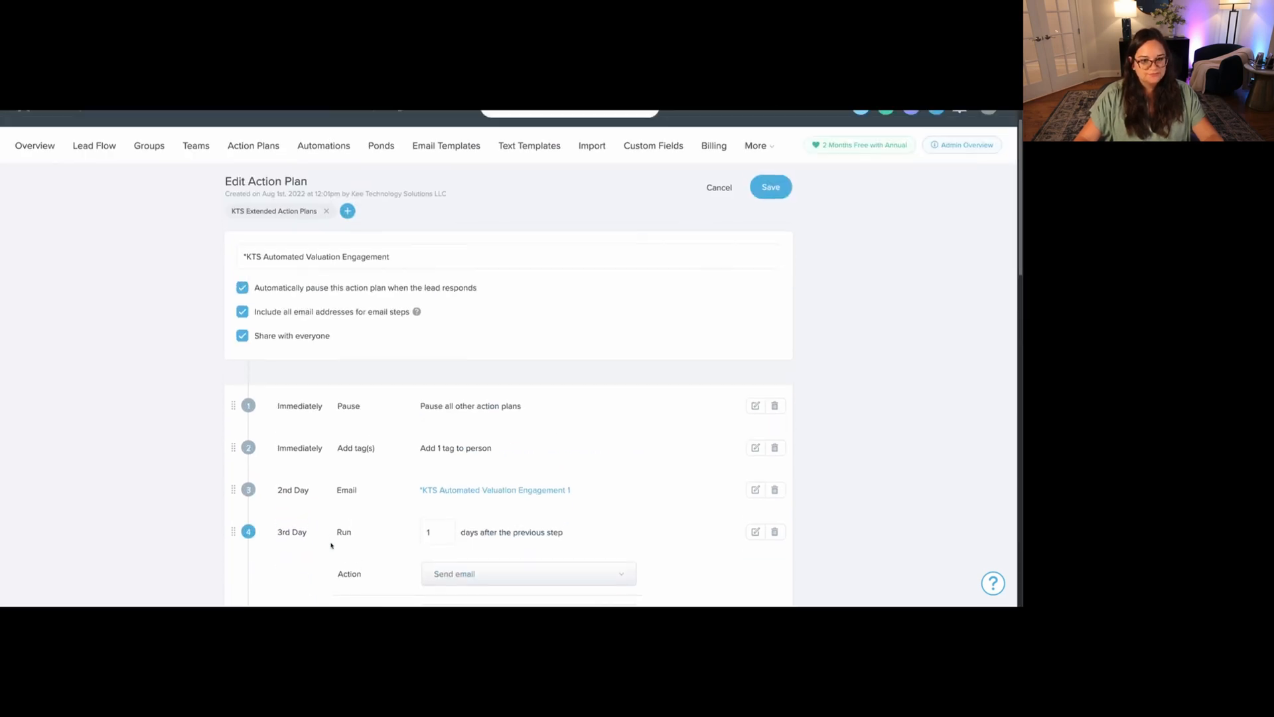
pyautogui.click(769, 214)
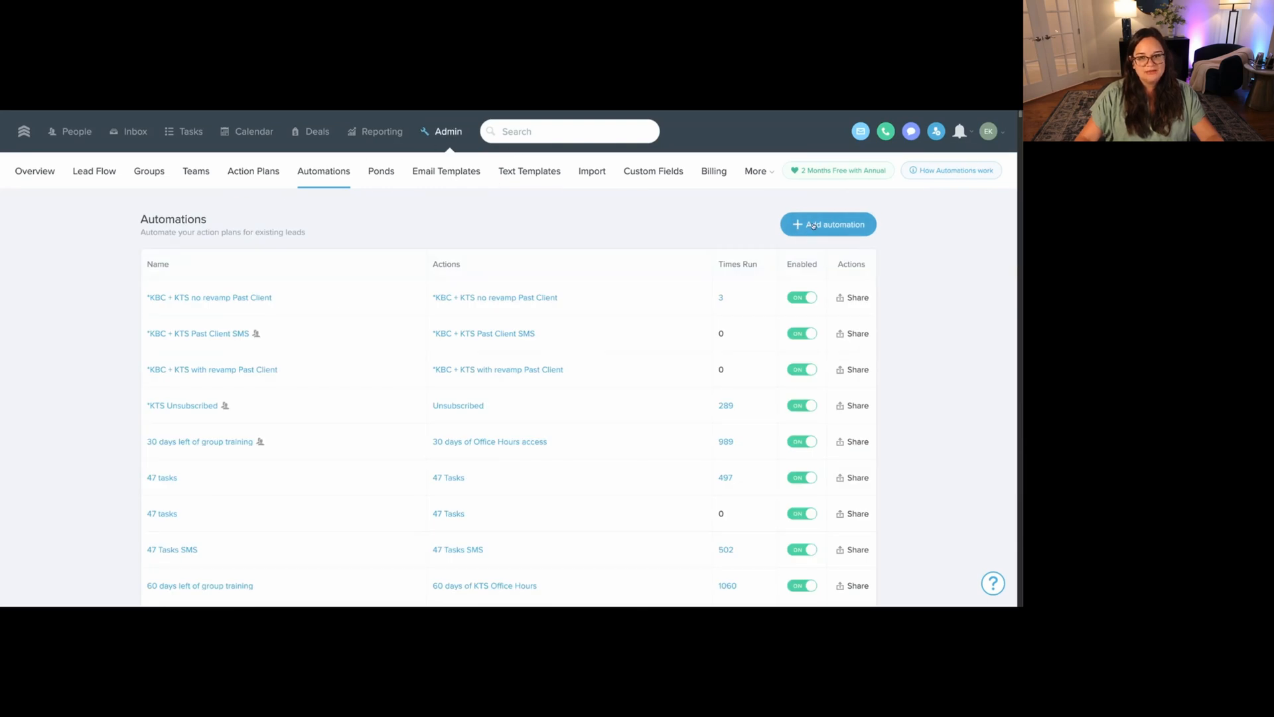
# Create a new automation named 'Automated Valuation Engaged'.
pyautogui.click(814, 225)
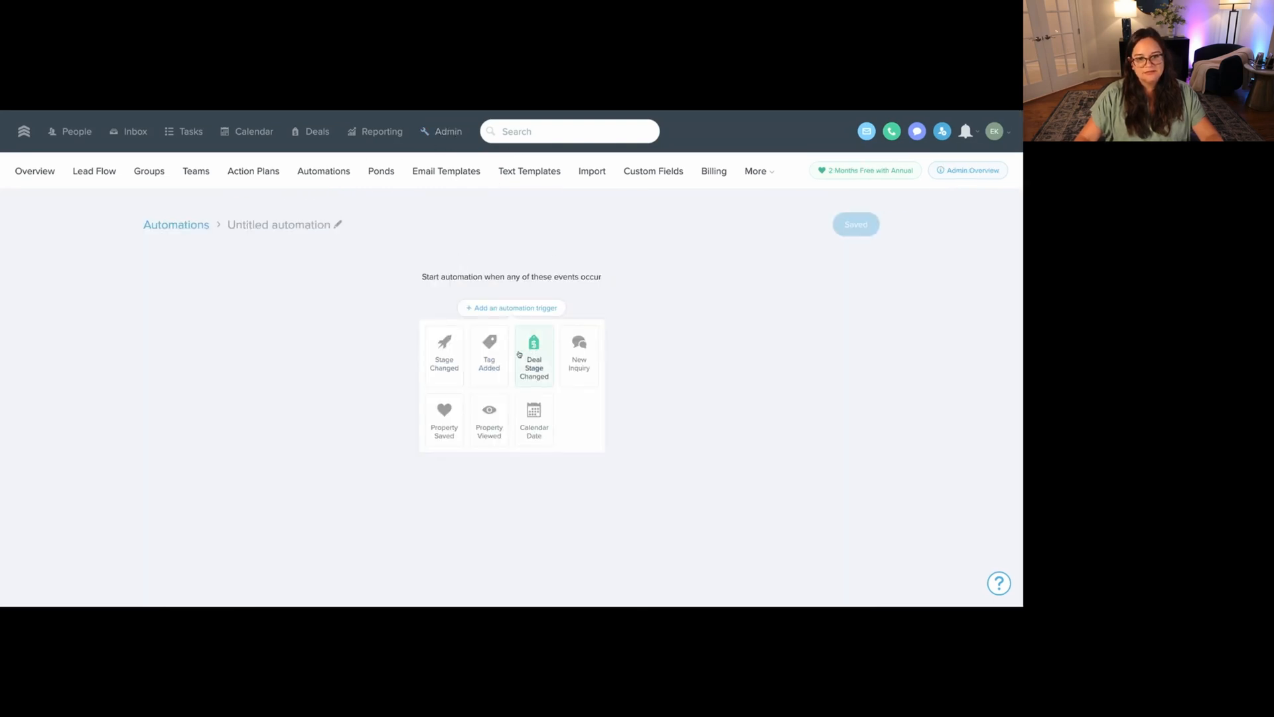
pyautogui.click(322, 226)
pyautogui.write('Automated')
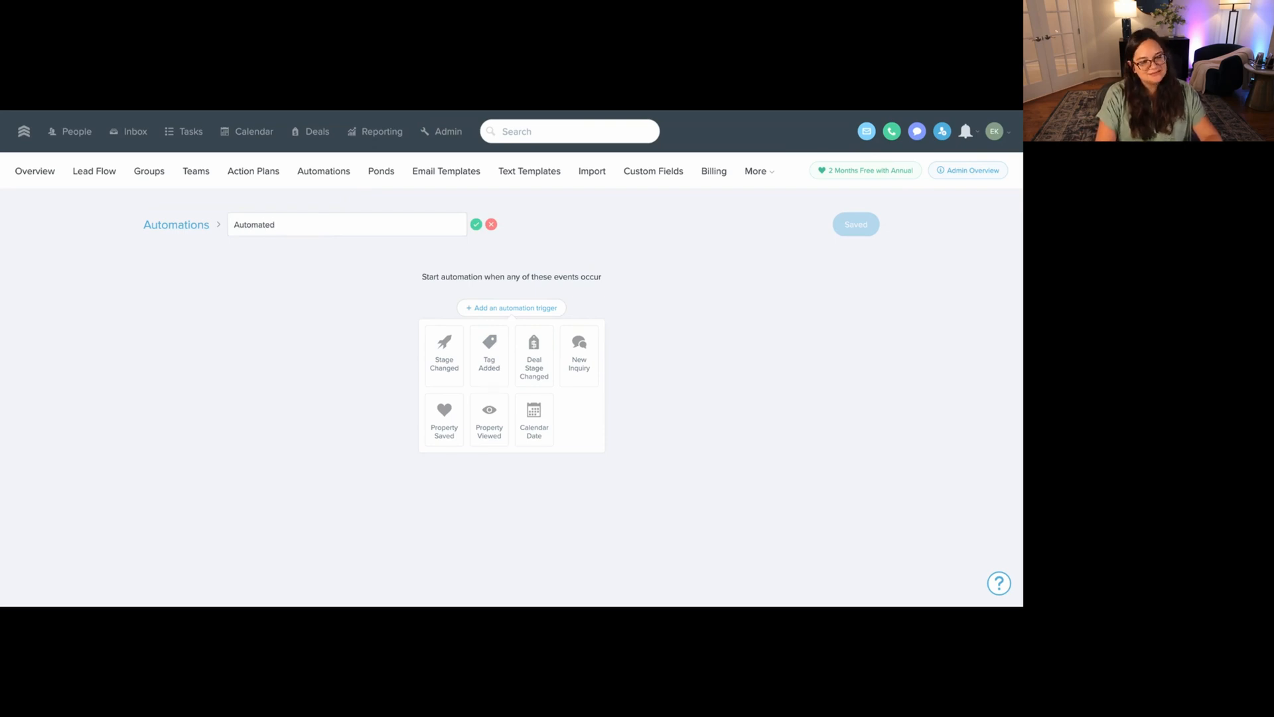
pyautogui.write(' Valuation Engaged')
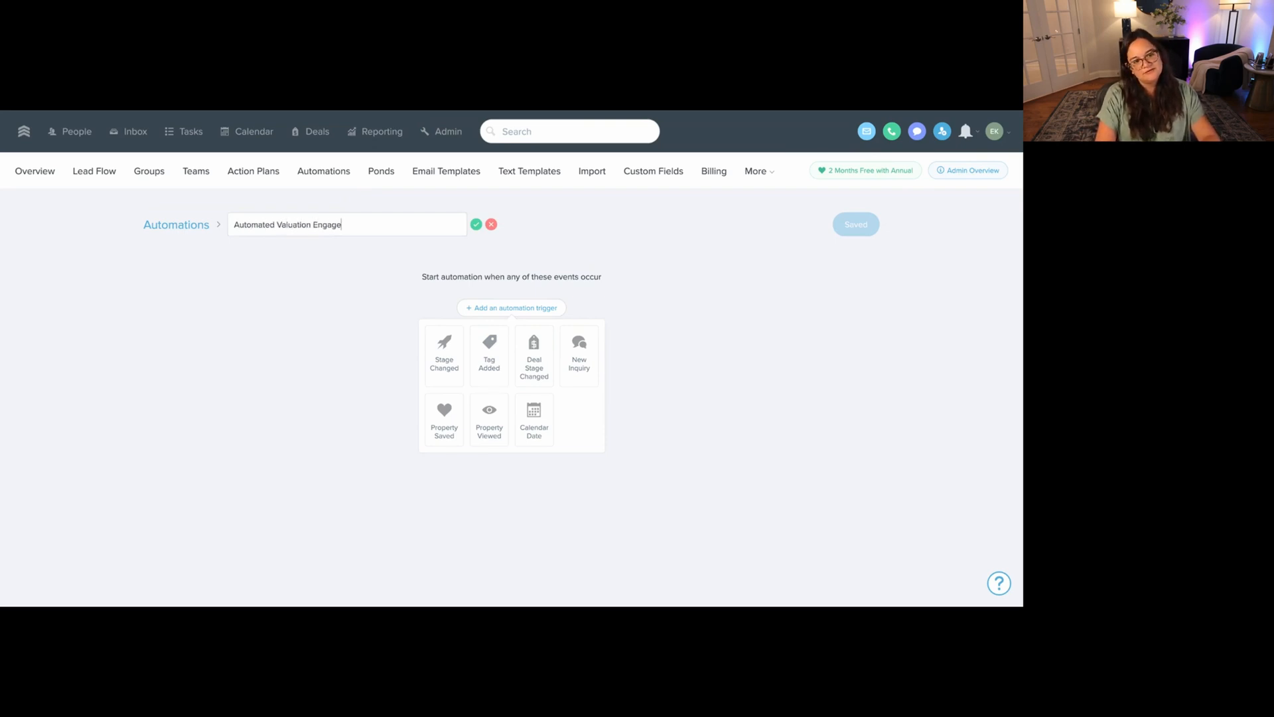
pyautogui.press('Return')
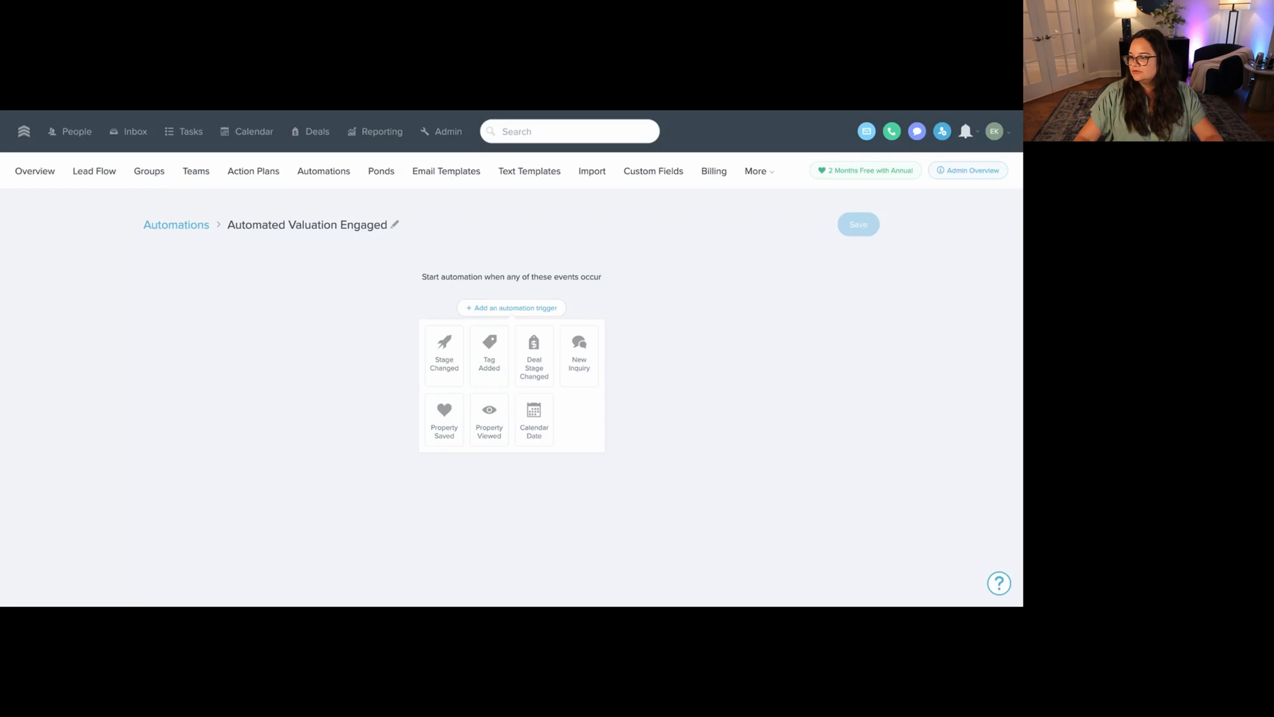
# Trigger on #Homebot_Engaged tag added to start KTS Automated Valuation Engagement, and save.
pyautogui.click(489, 352)
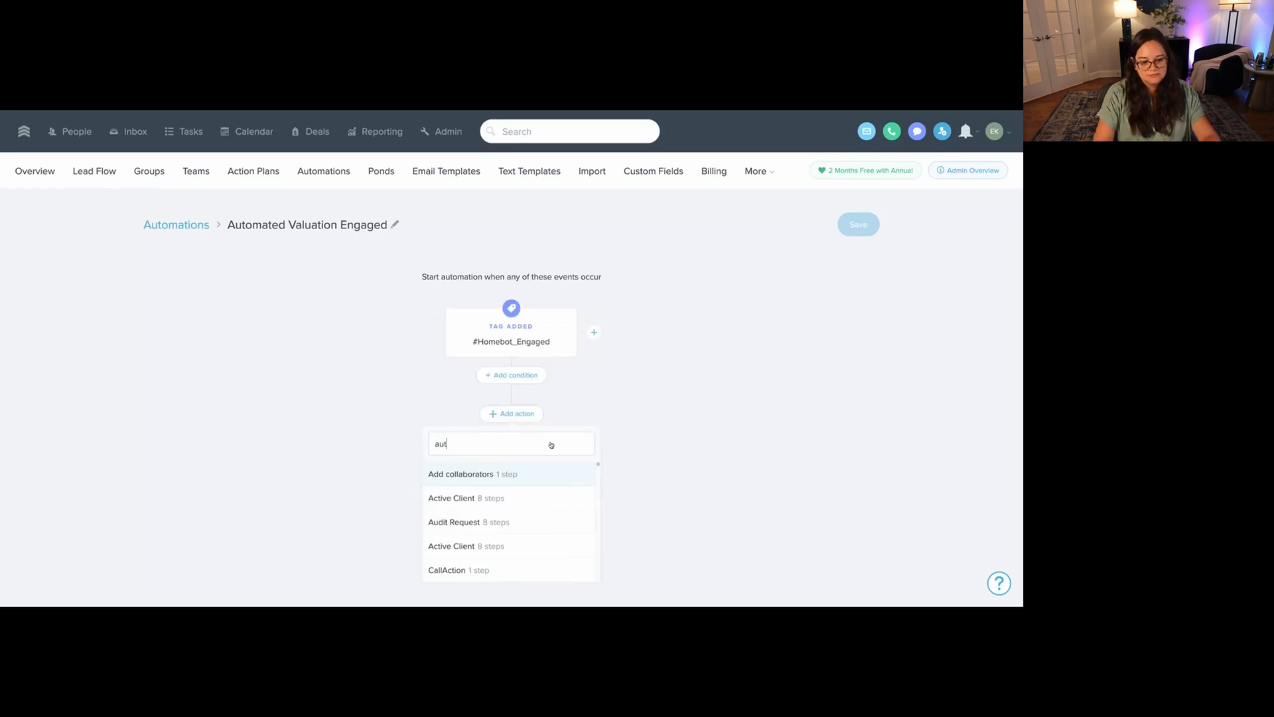
pyautogui.write('omated')
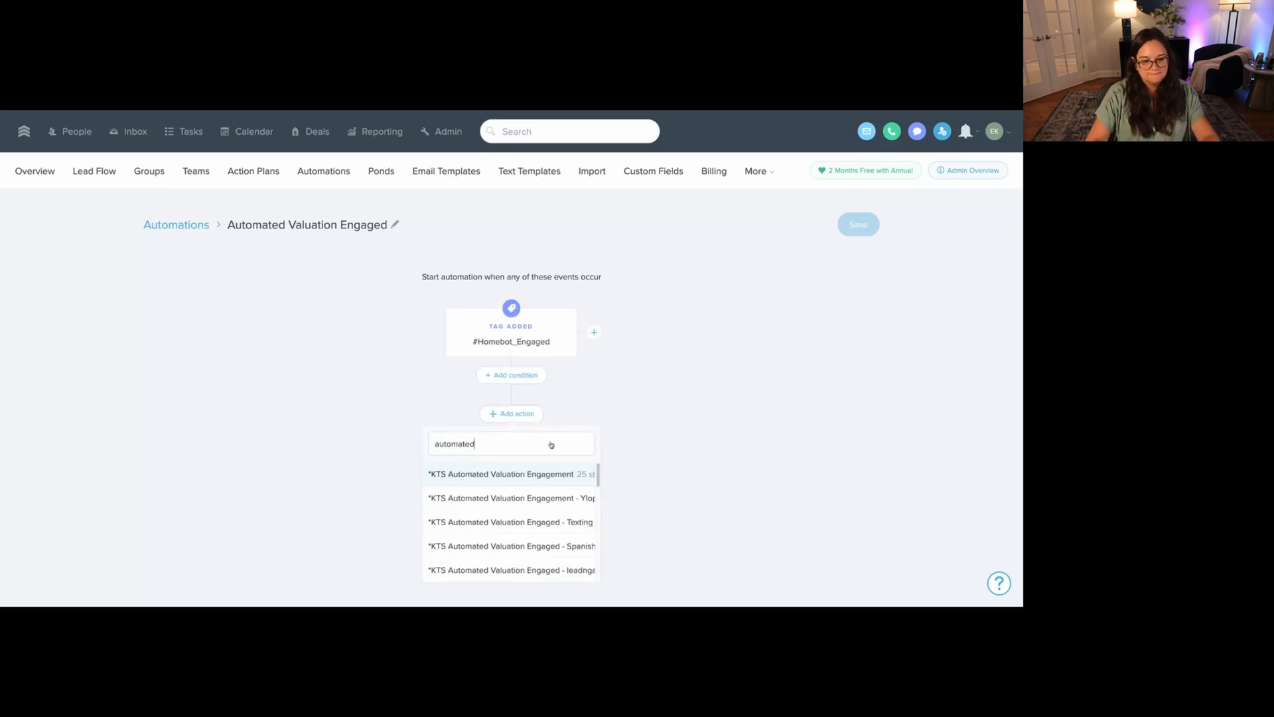
pyautogui.click(522, 475)
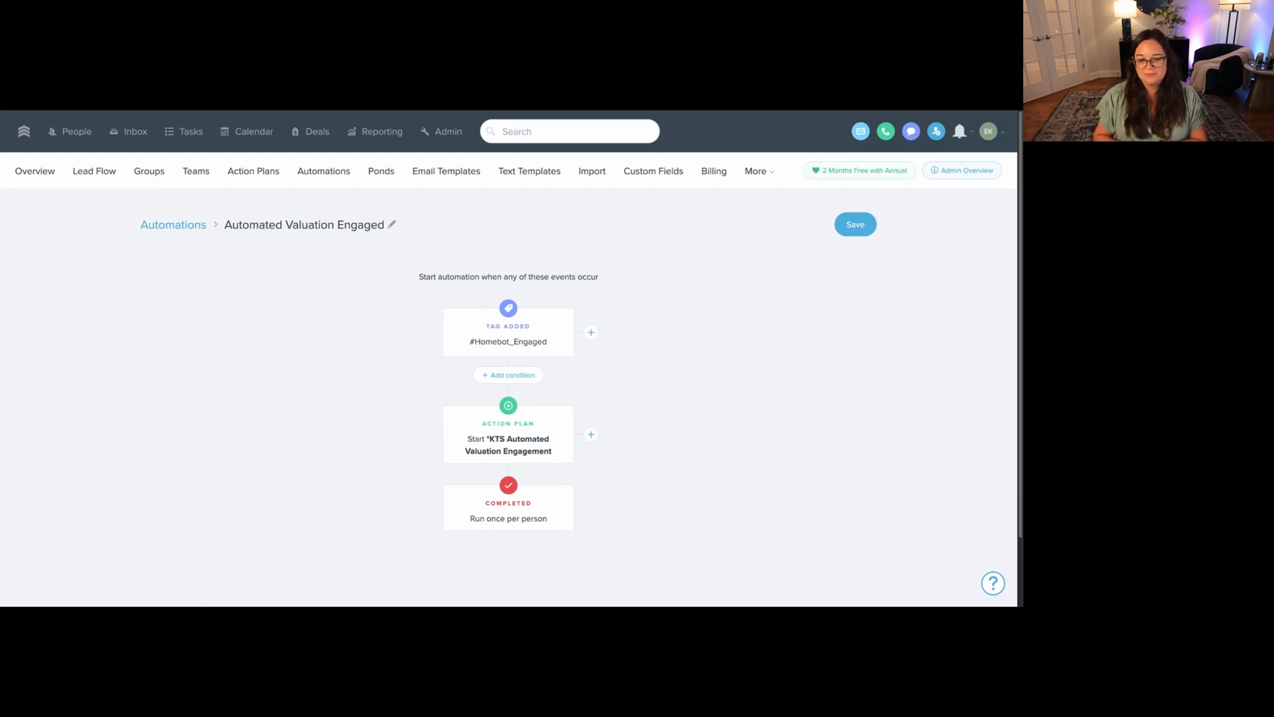
pyautogui.click(346, 111)
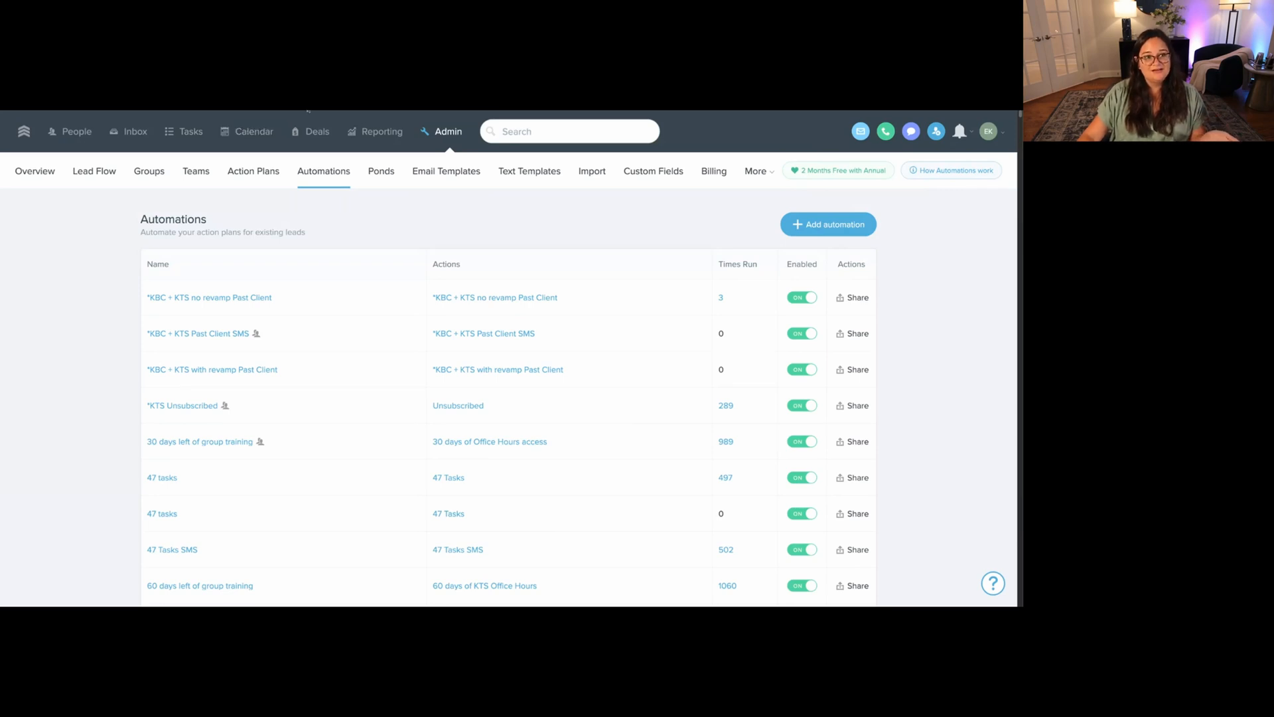
pyautogui.click(292, 111)
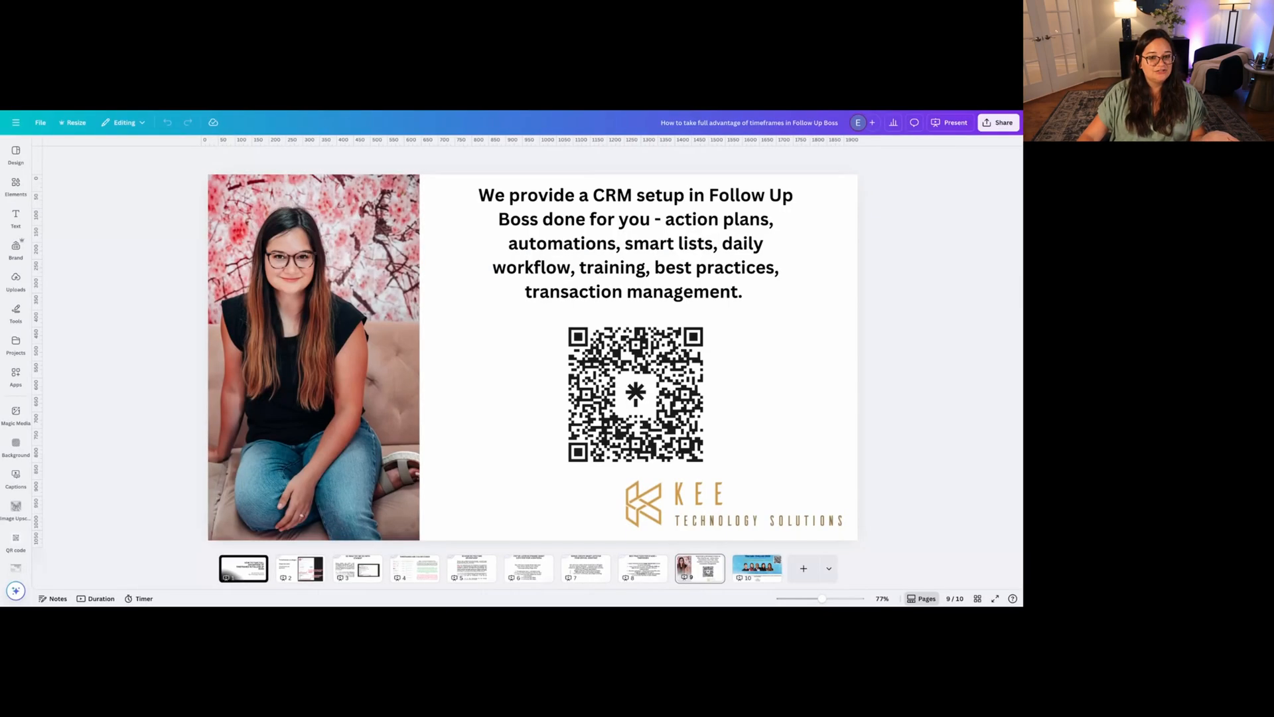